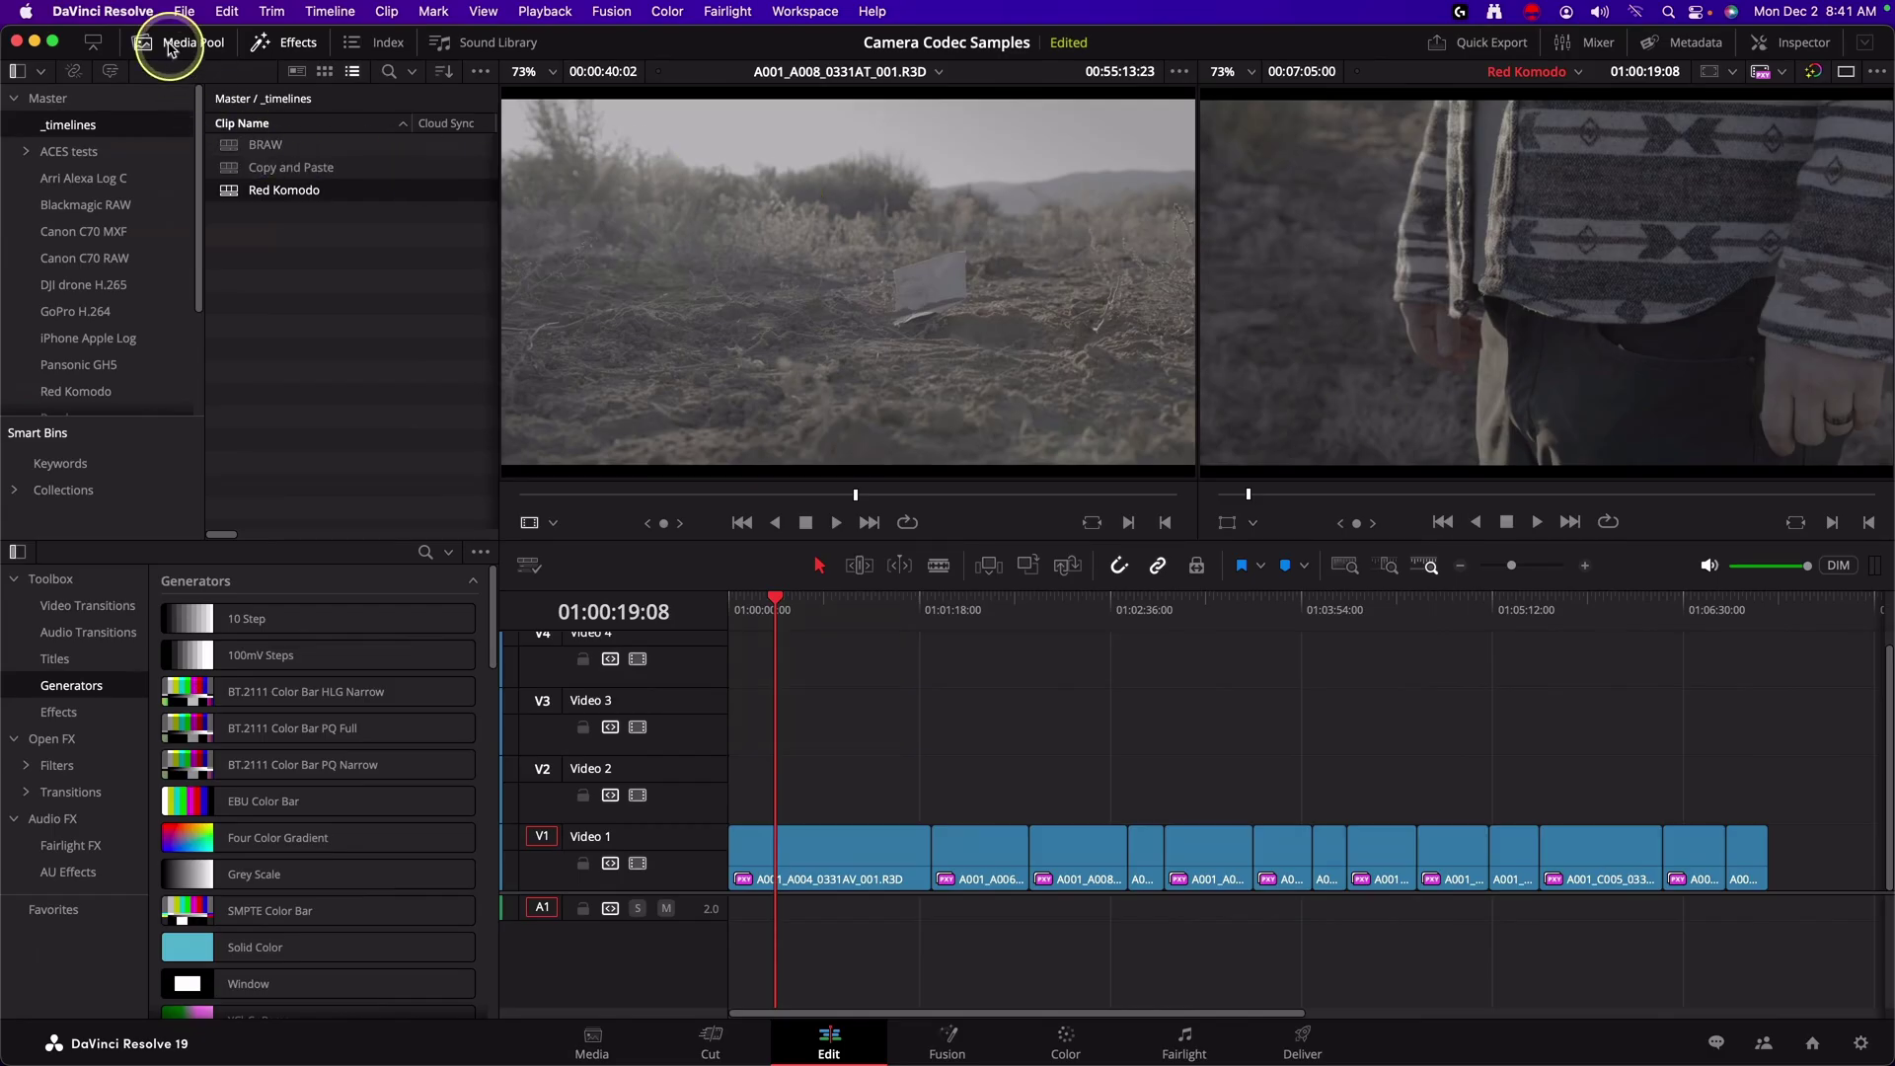
- Check 'Prioritize pasting to in and out range' in the User > Editing preferences
left_click(118, 12)
left_click(109, 57)
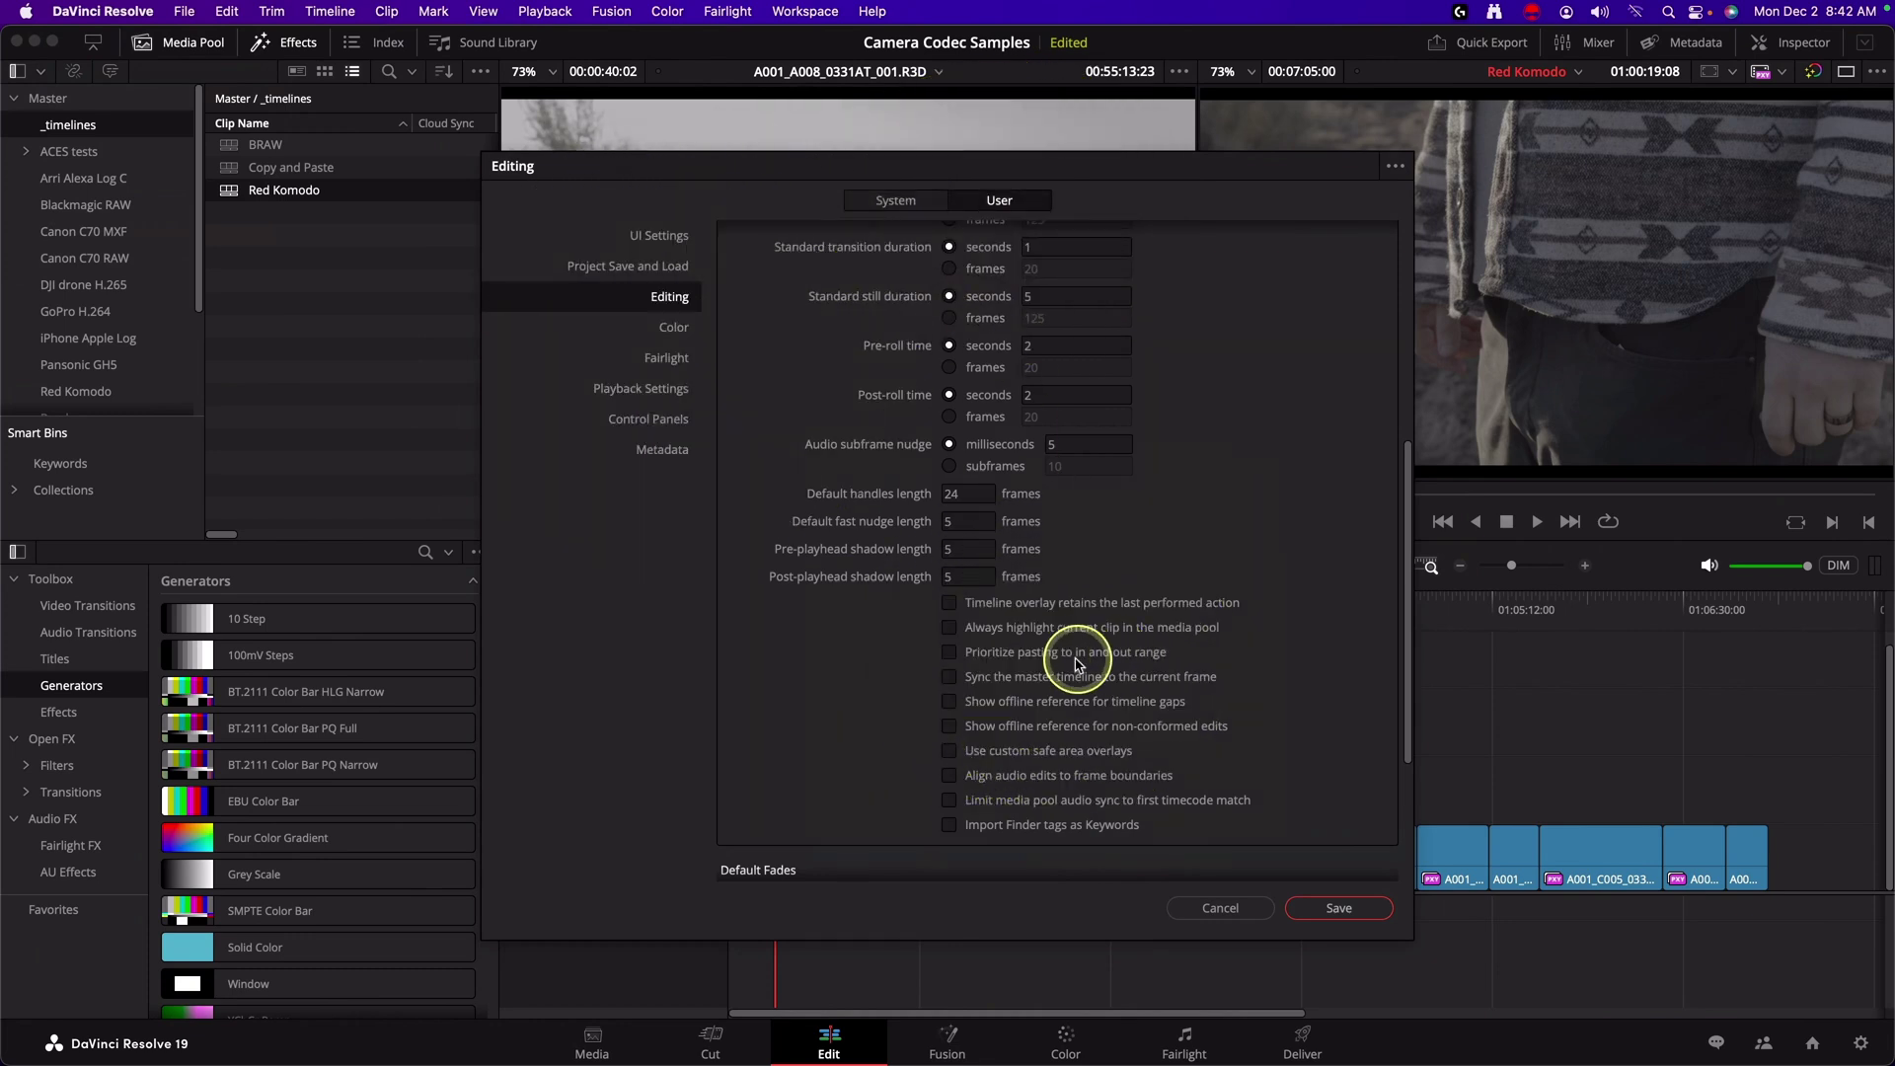
left_click(949, 652)
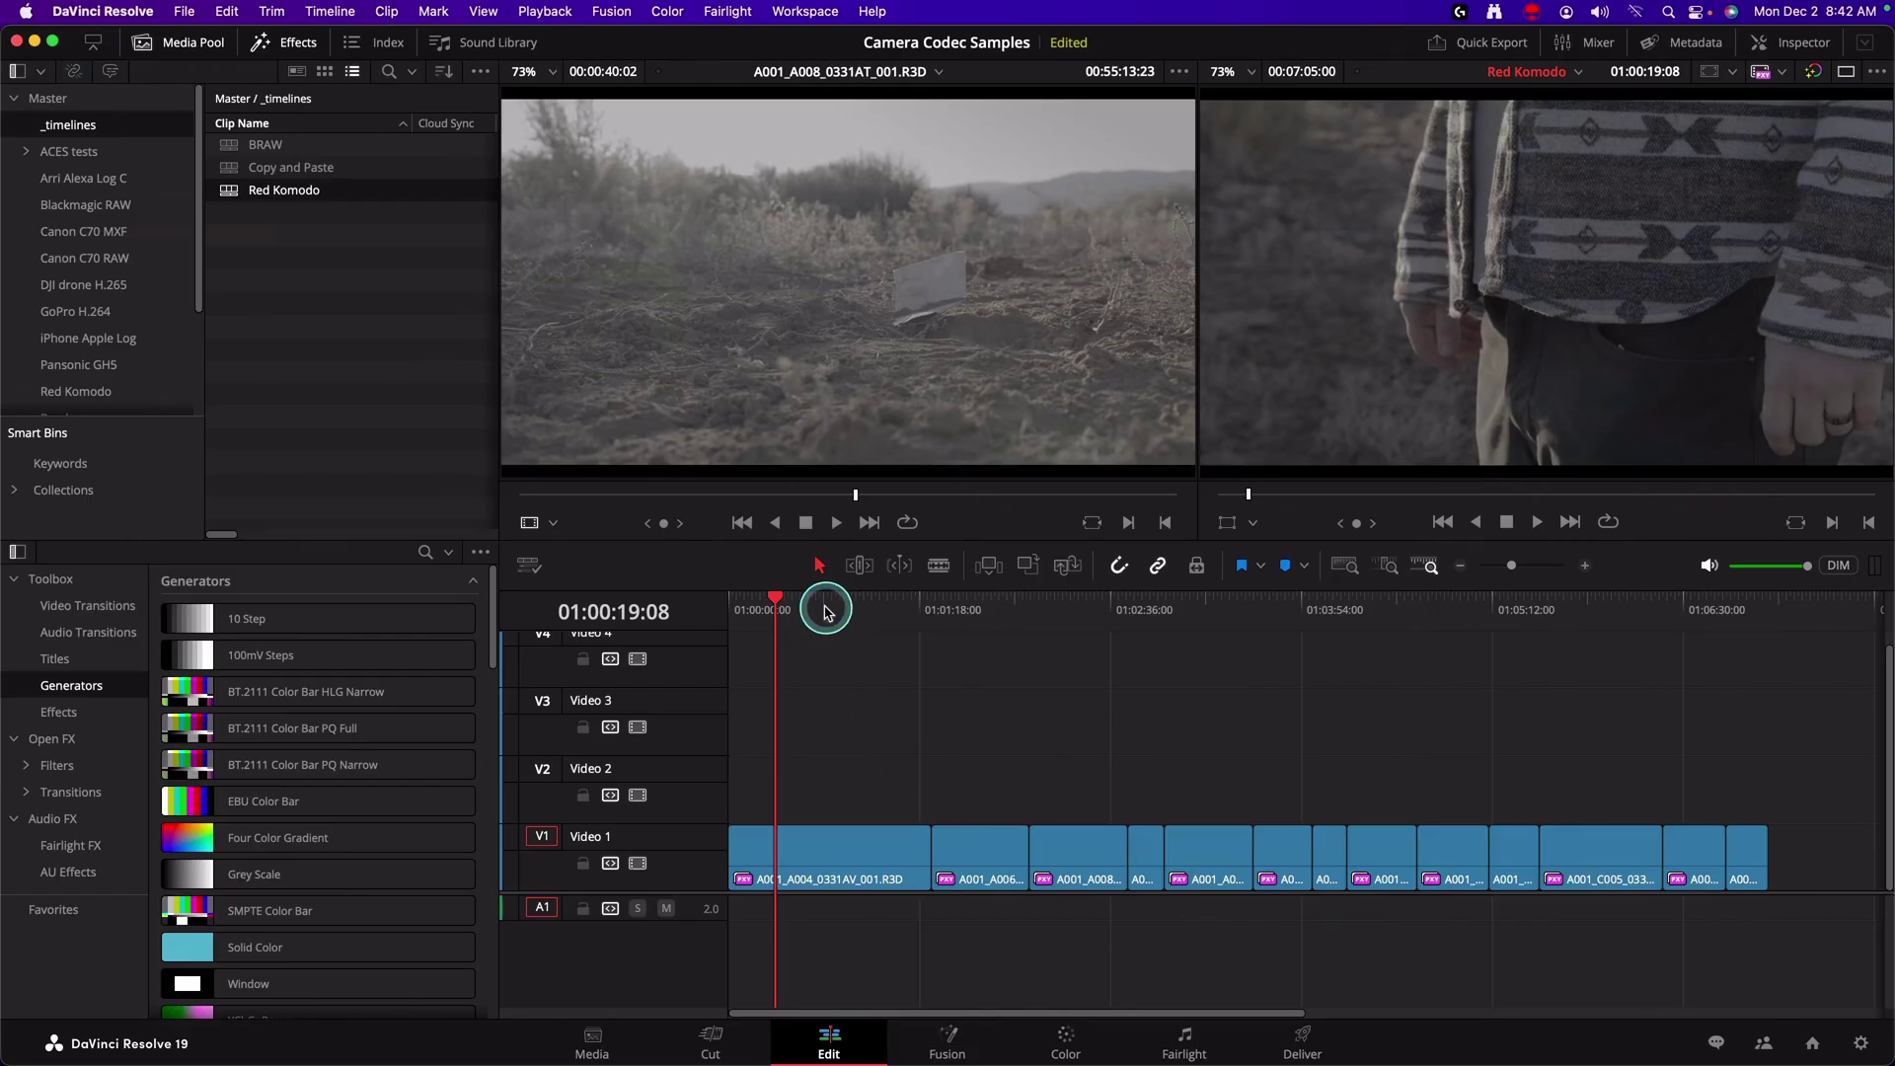
- Move the Red Komodo playhead to 01:02:17:12 on the timeline ruler
left_click(845, 605)
left_click(854, 832)
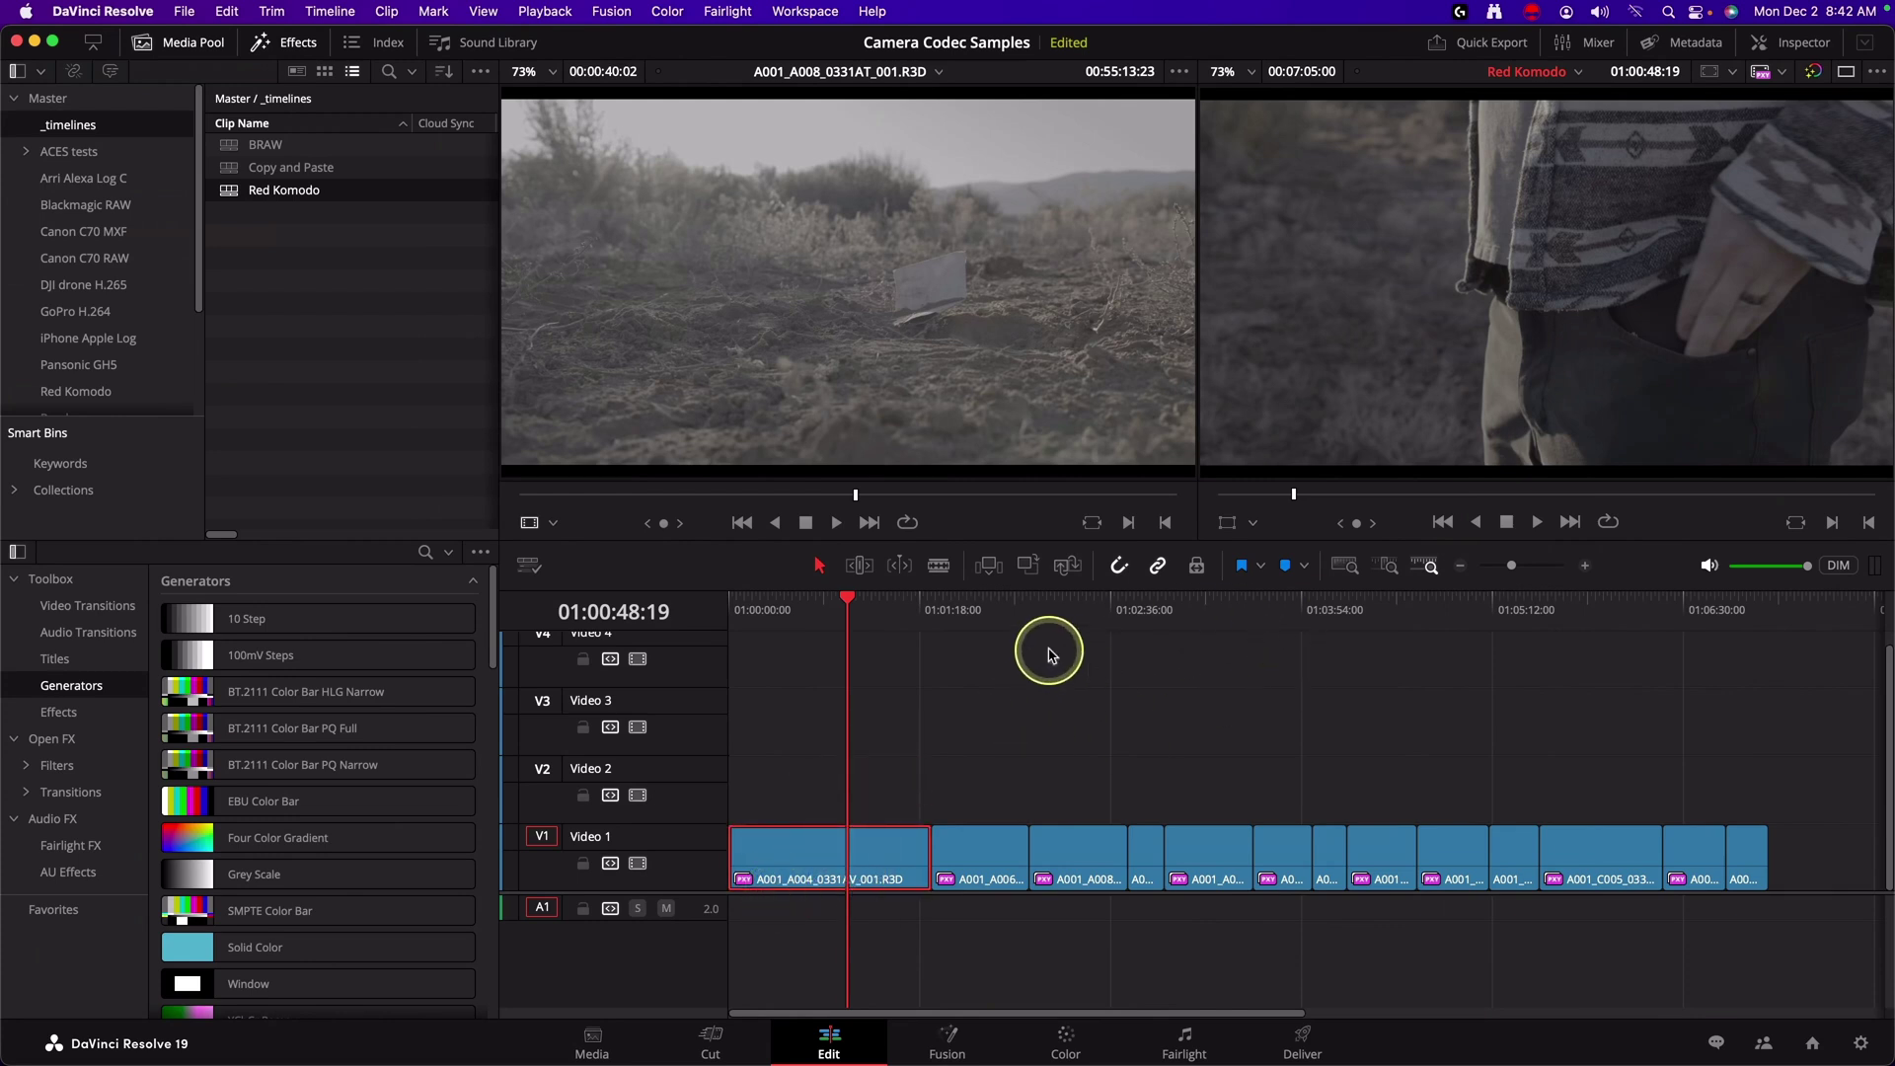
left_click(1064, 614)
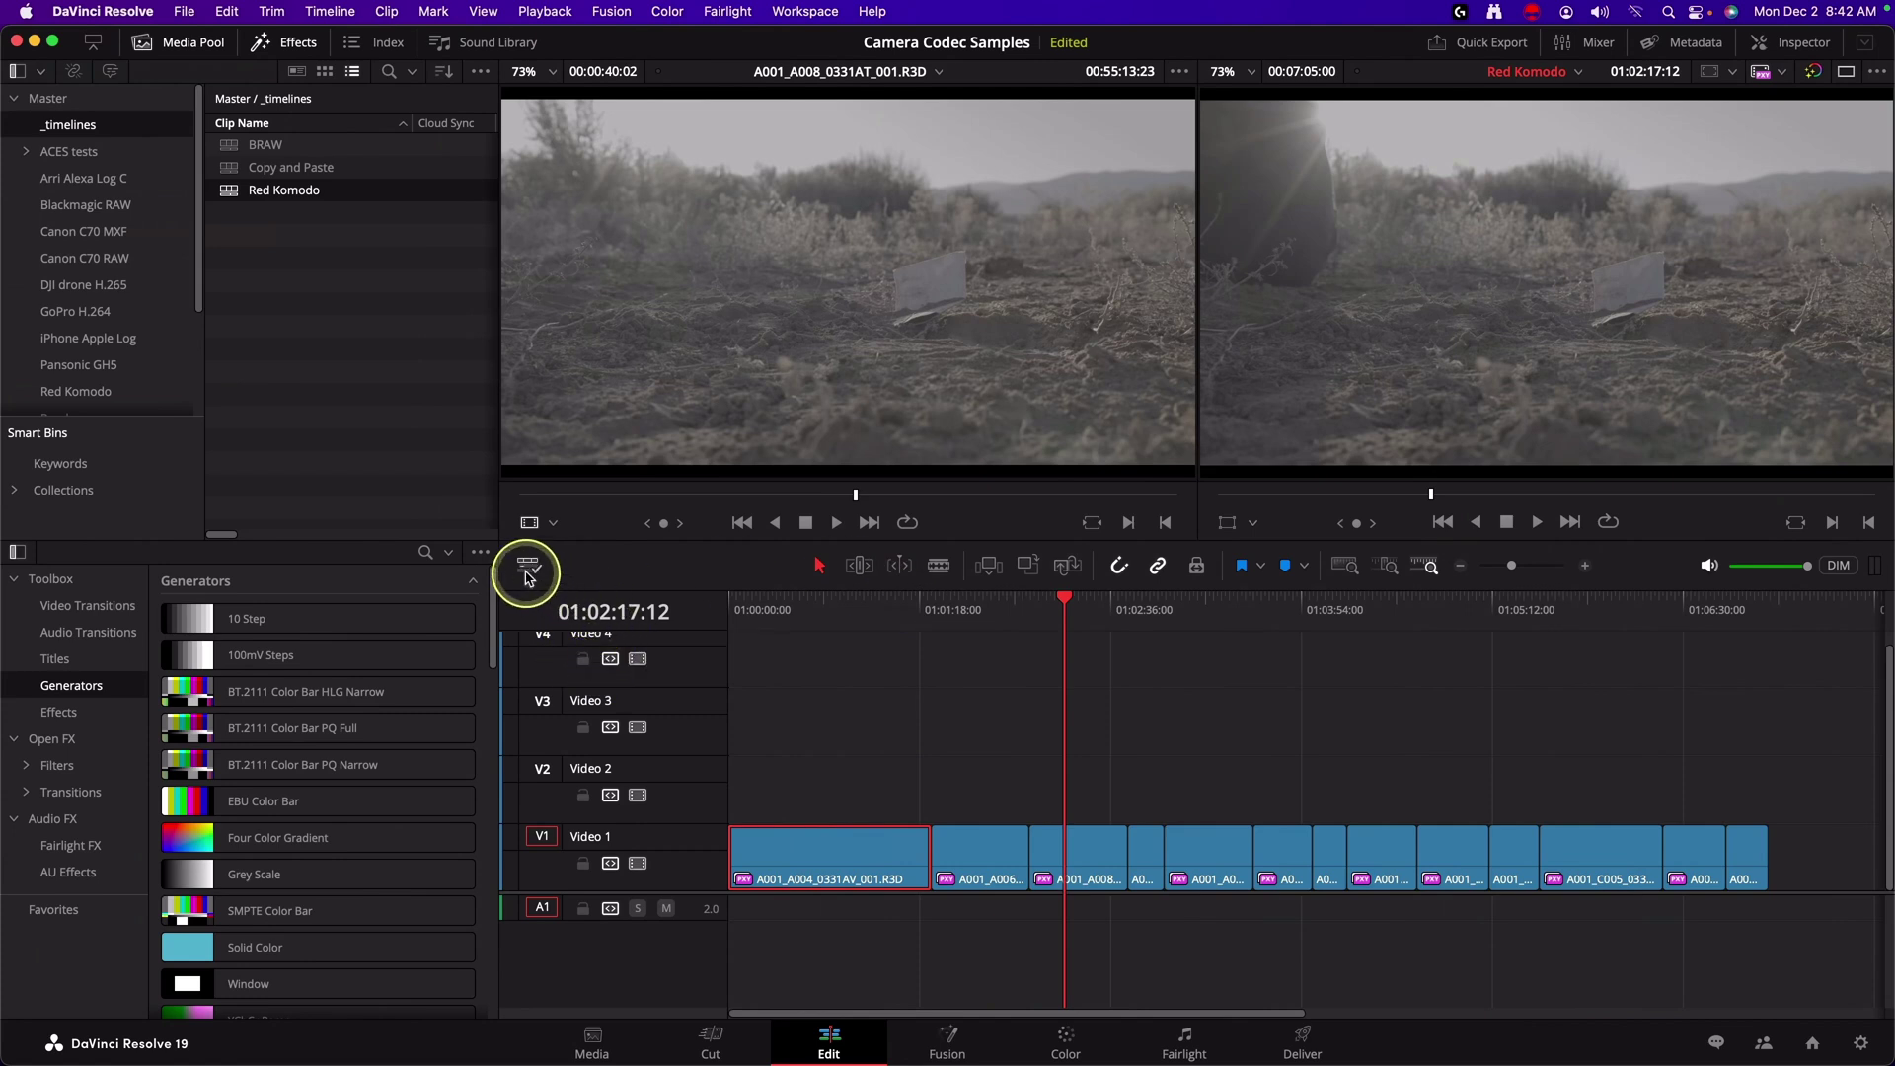
- Enable Display Stacked Timelines, add a stack, and load the Copy and Paste timeline
left_click(528, 573)
left_click(607, 606)
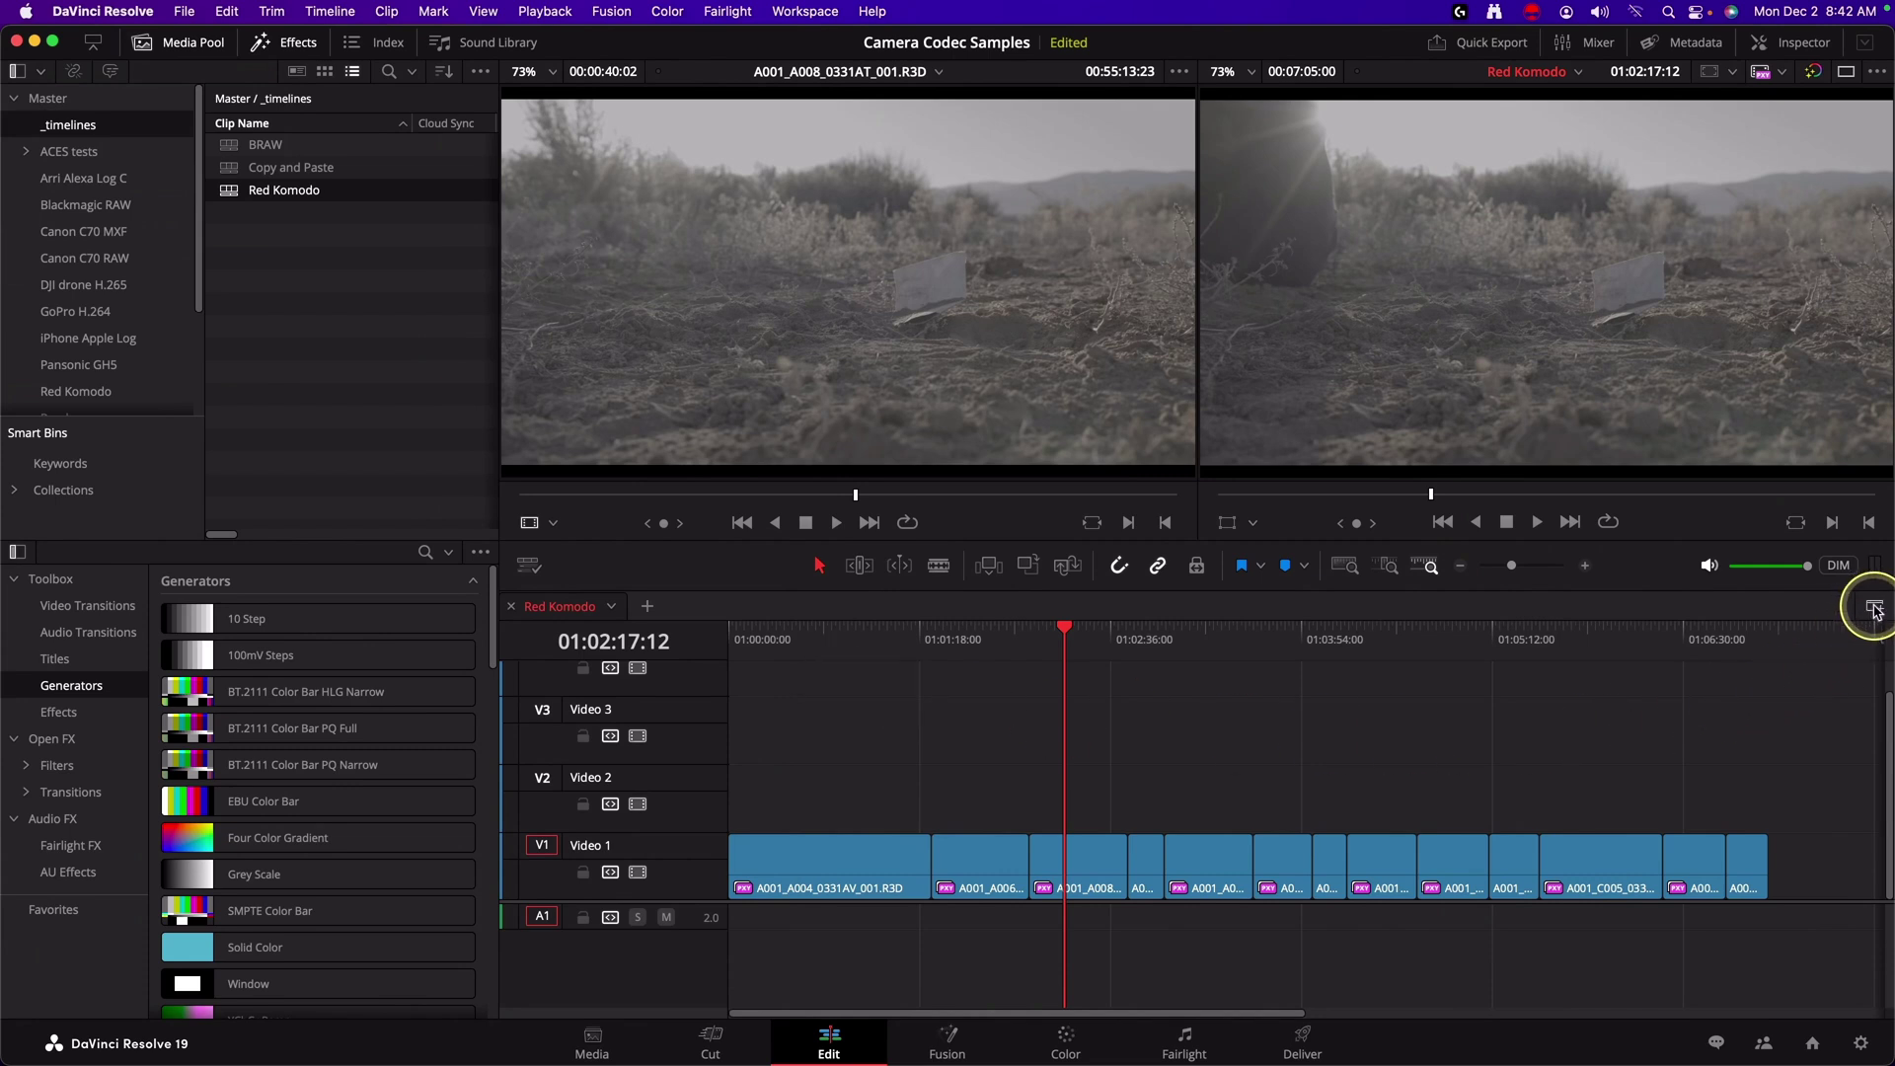
left_click(1874, 611)
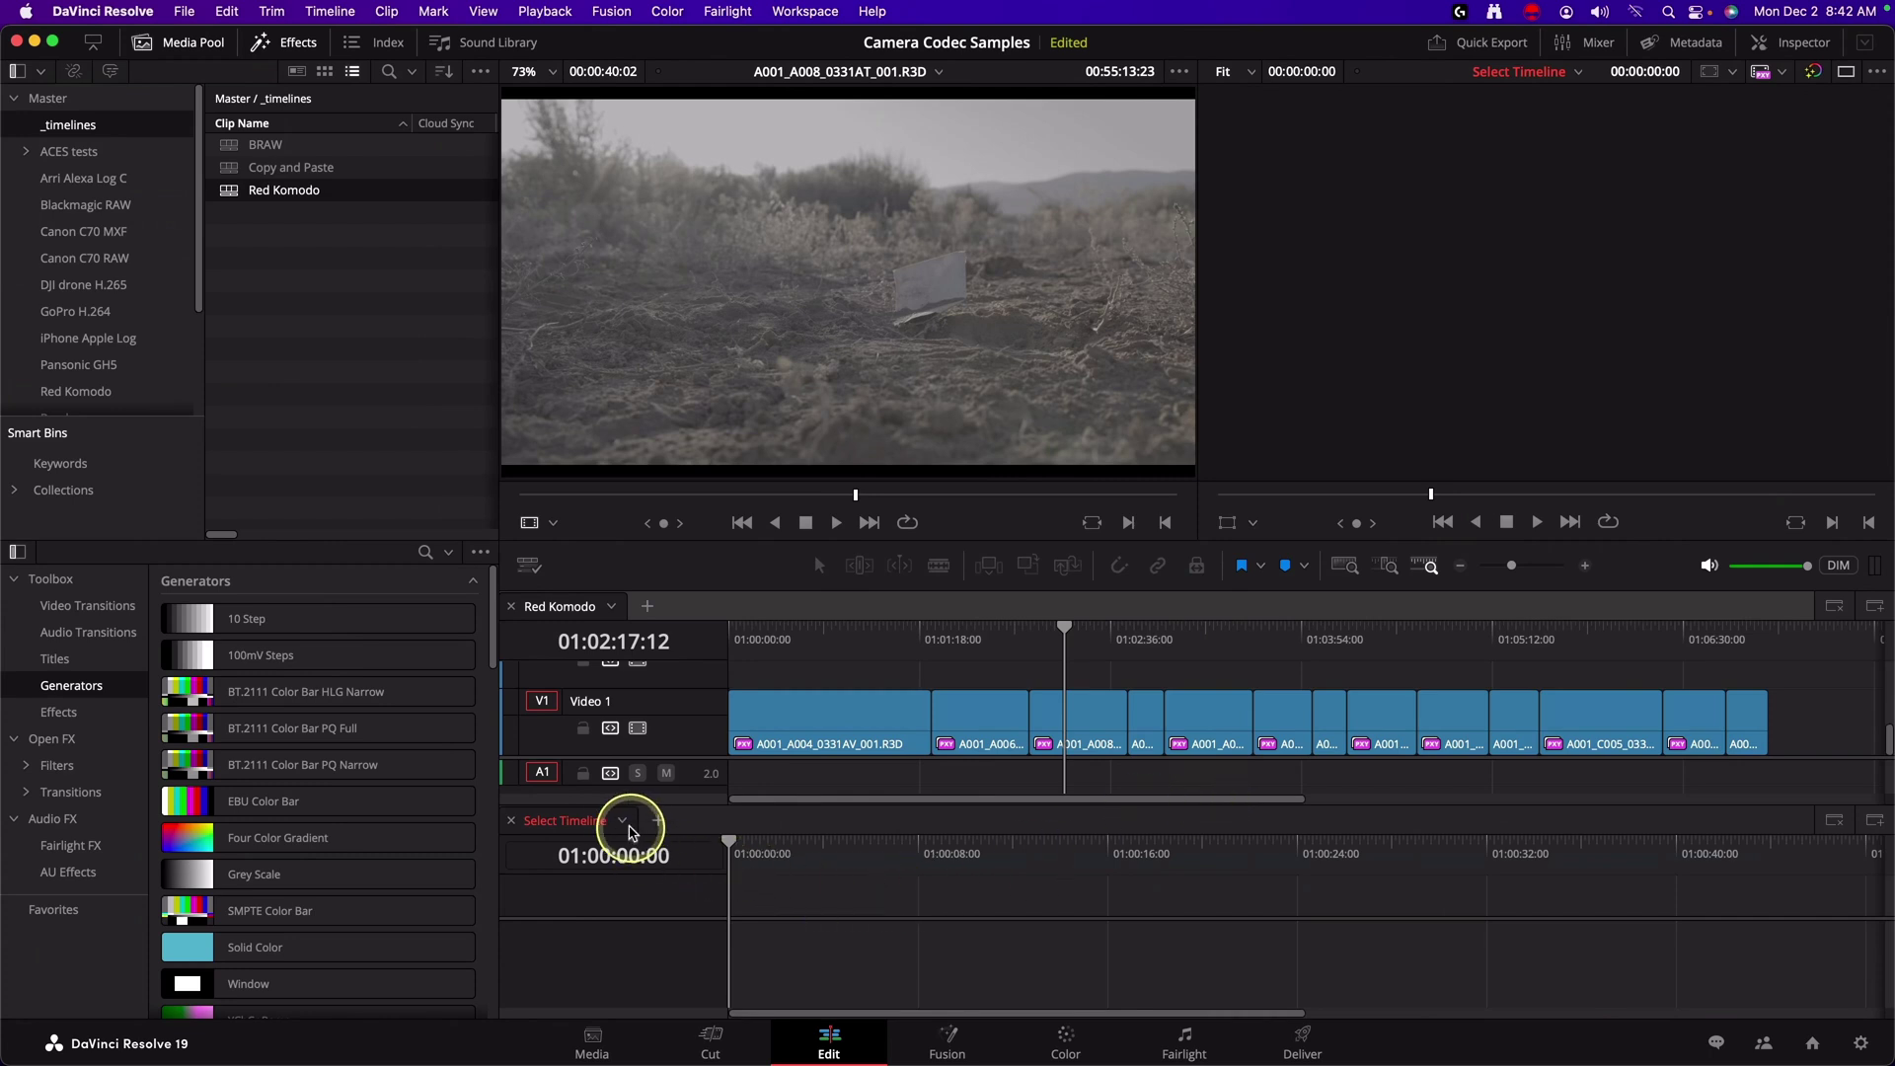
left_click(621, 822)
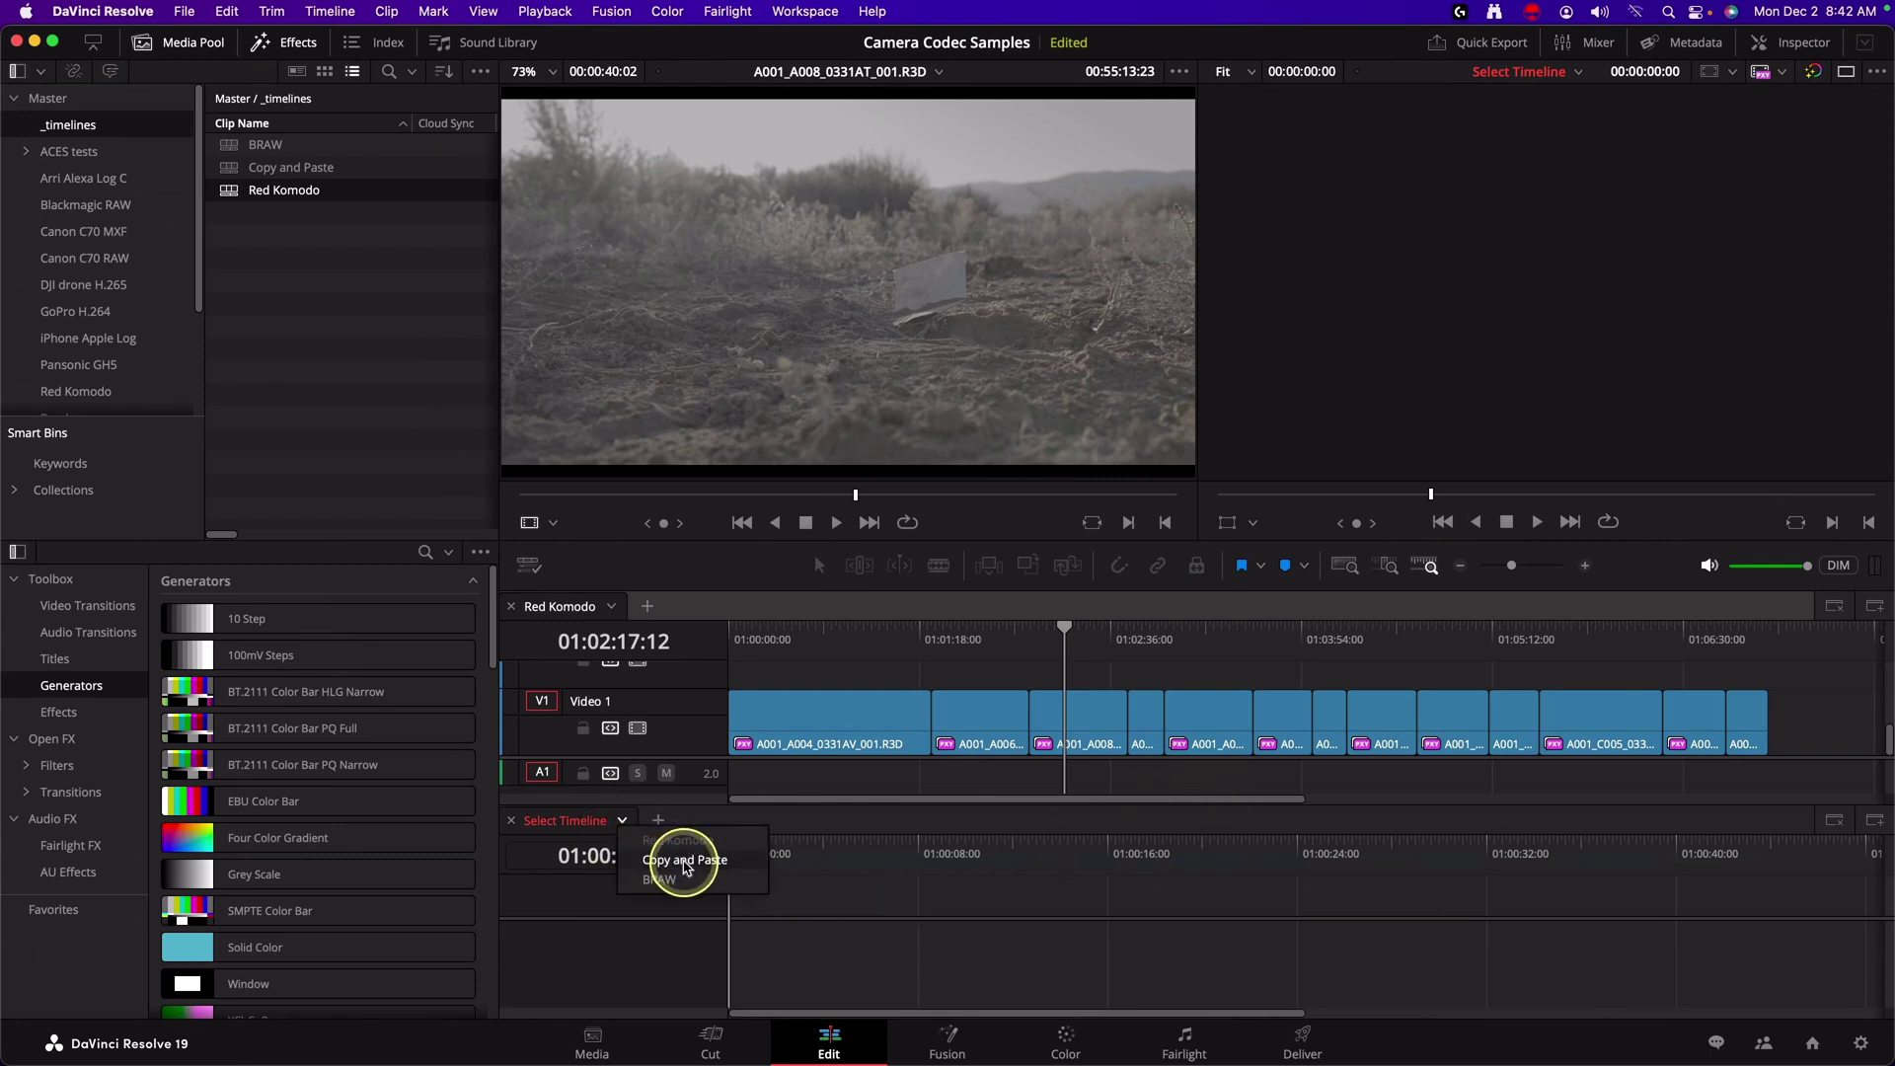
left_click(681, 859)
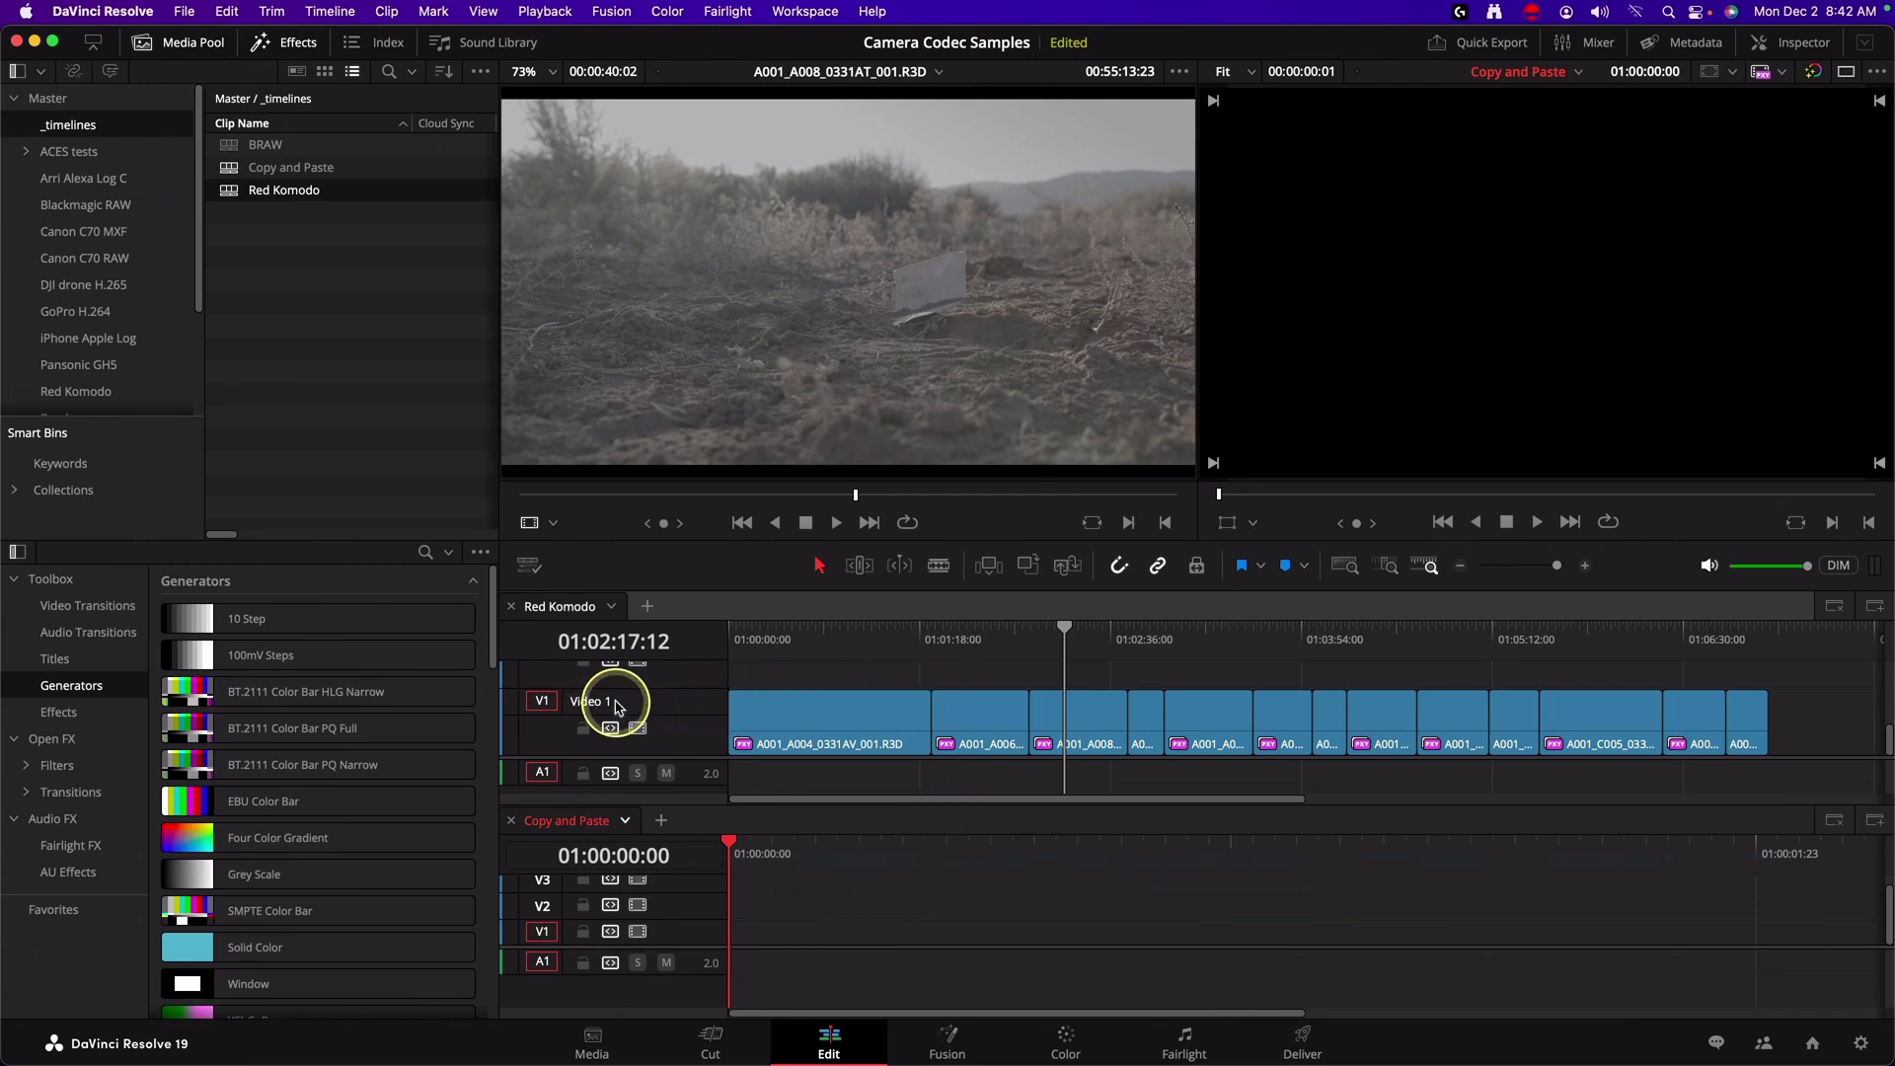
scroll(692, 944, "up", 2)
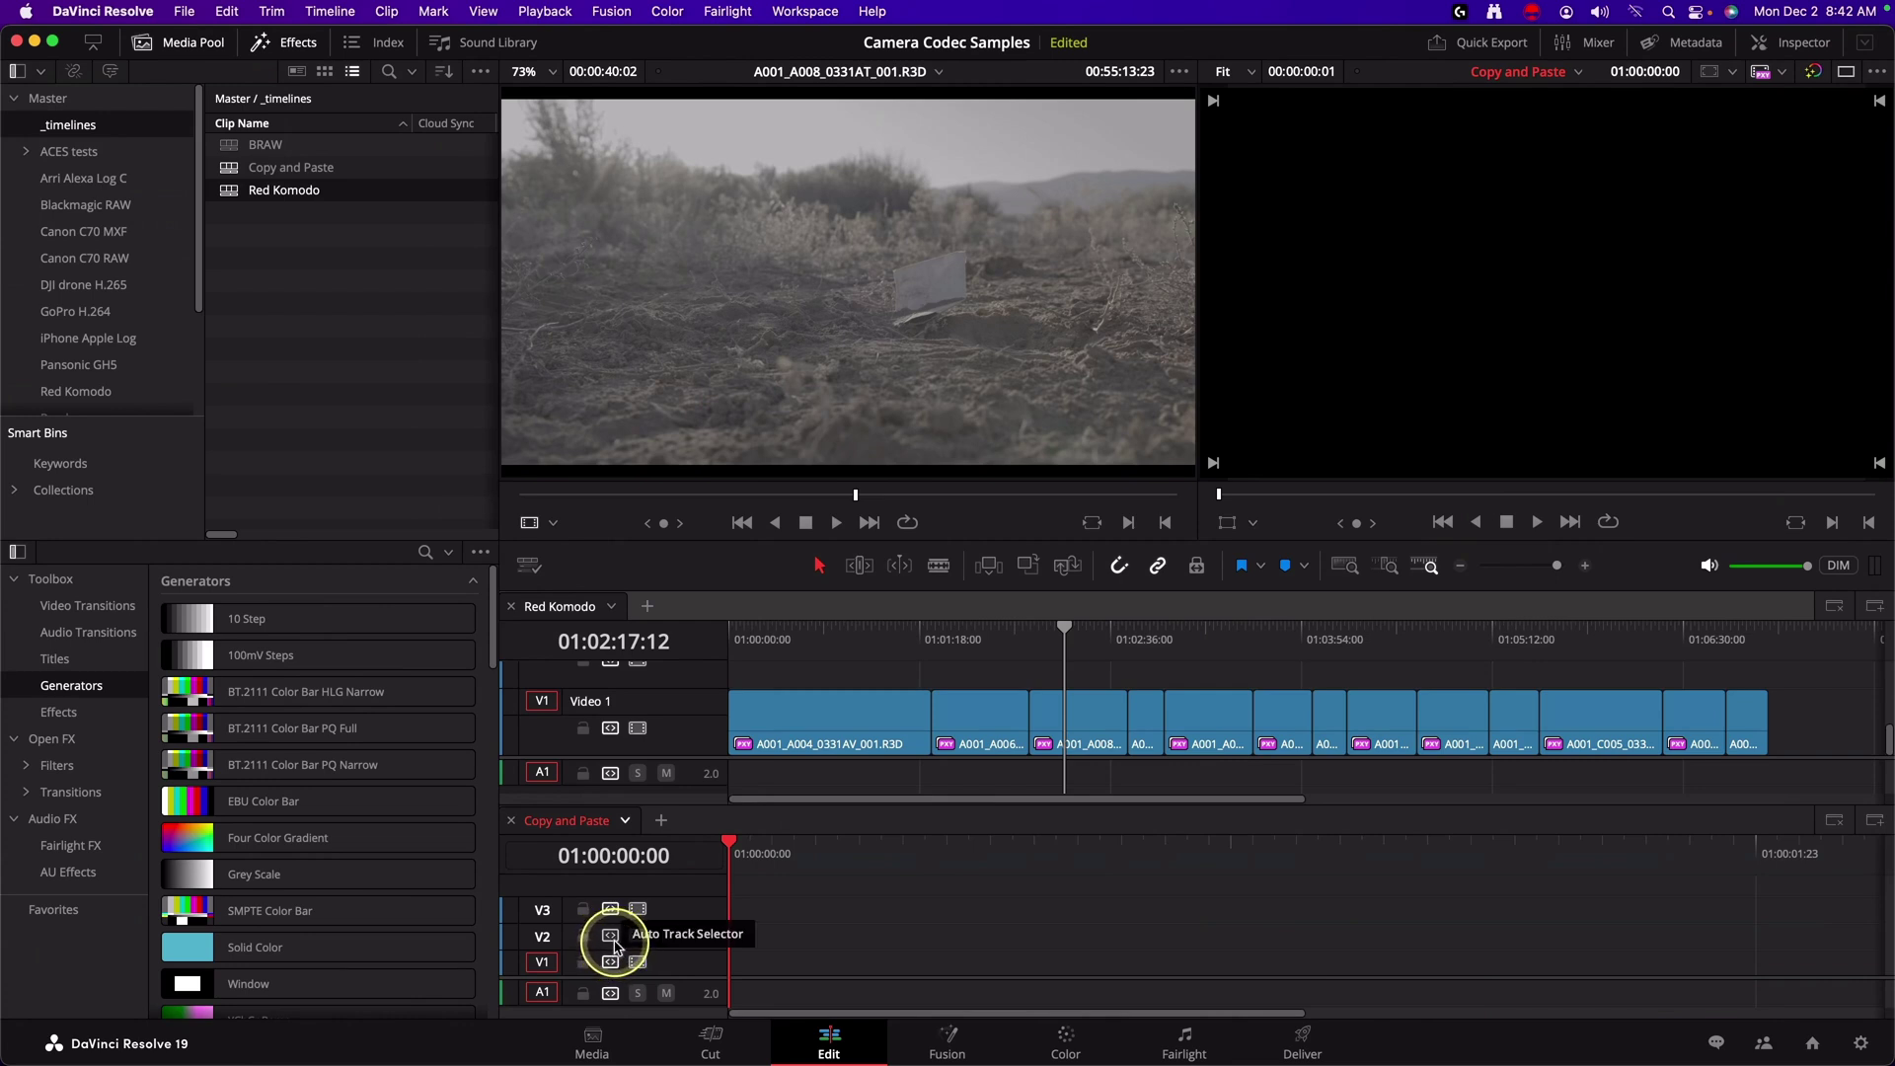
- Target V2 and mark In at 01:00:00:11 and Out at 01:00:00:21
left_click(611, 940)
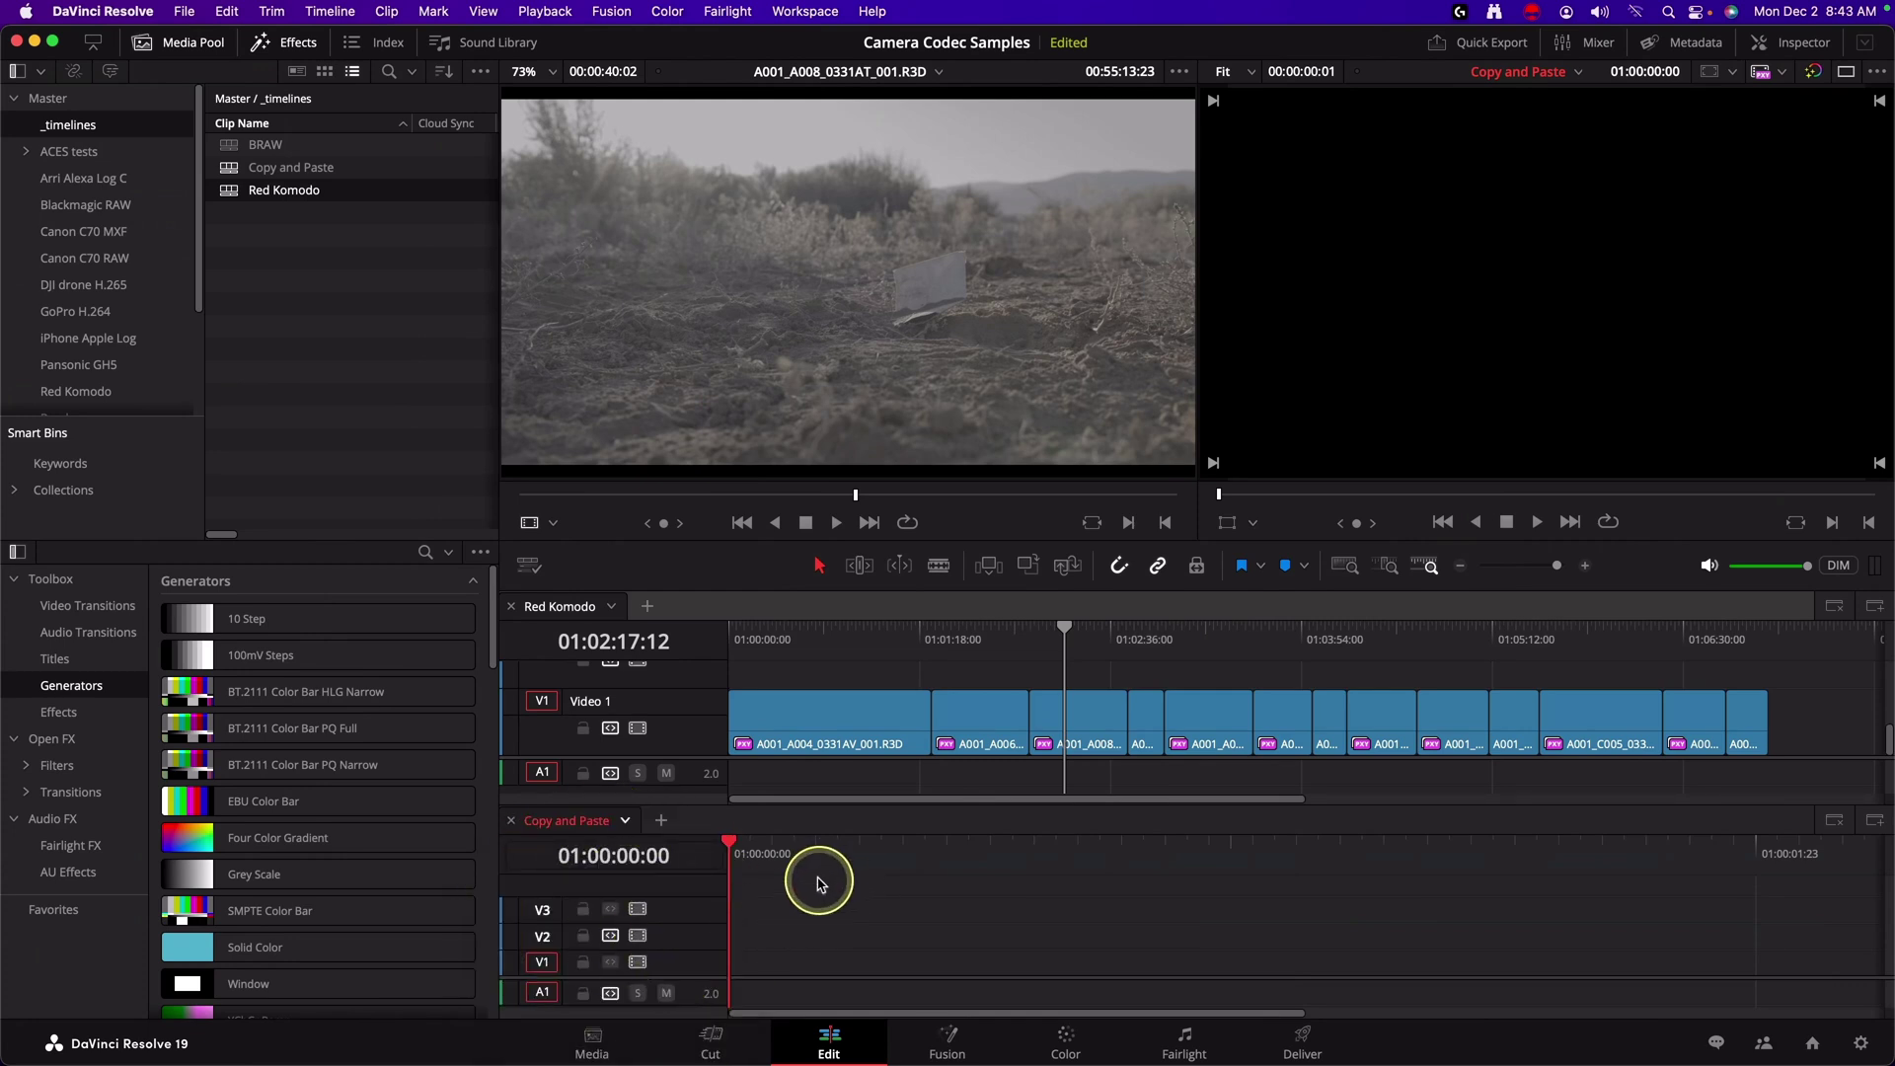
left_click_drag(868, 855, 970, 855)
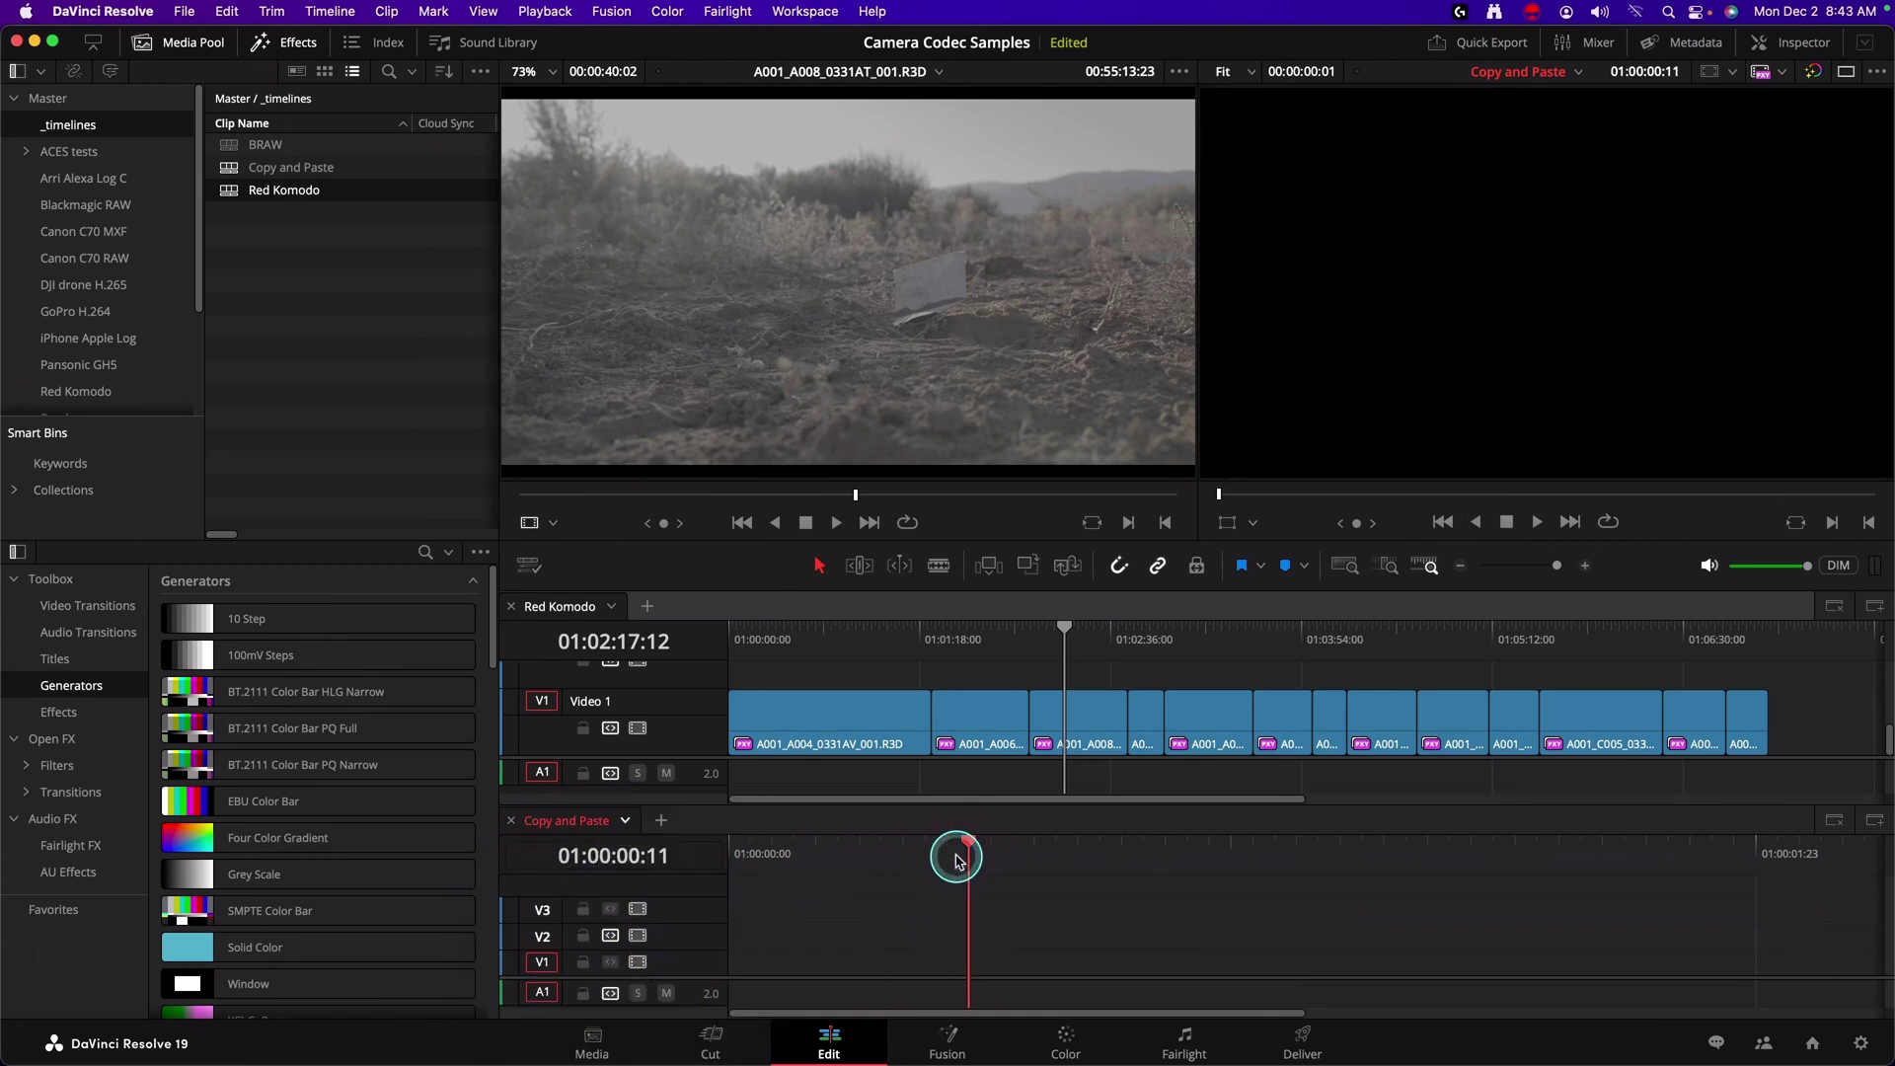
key("i")
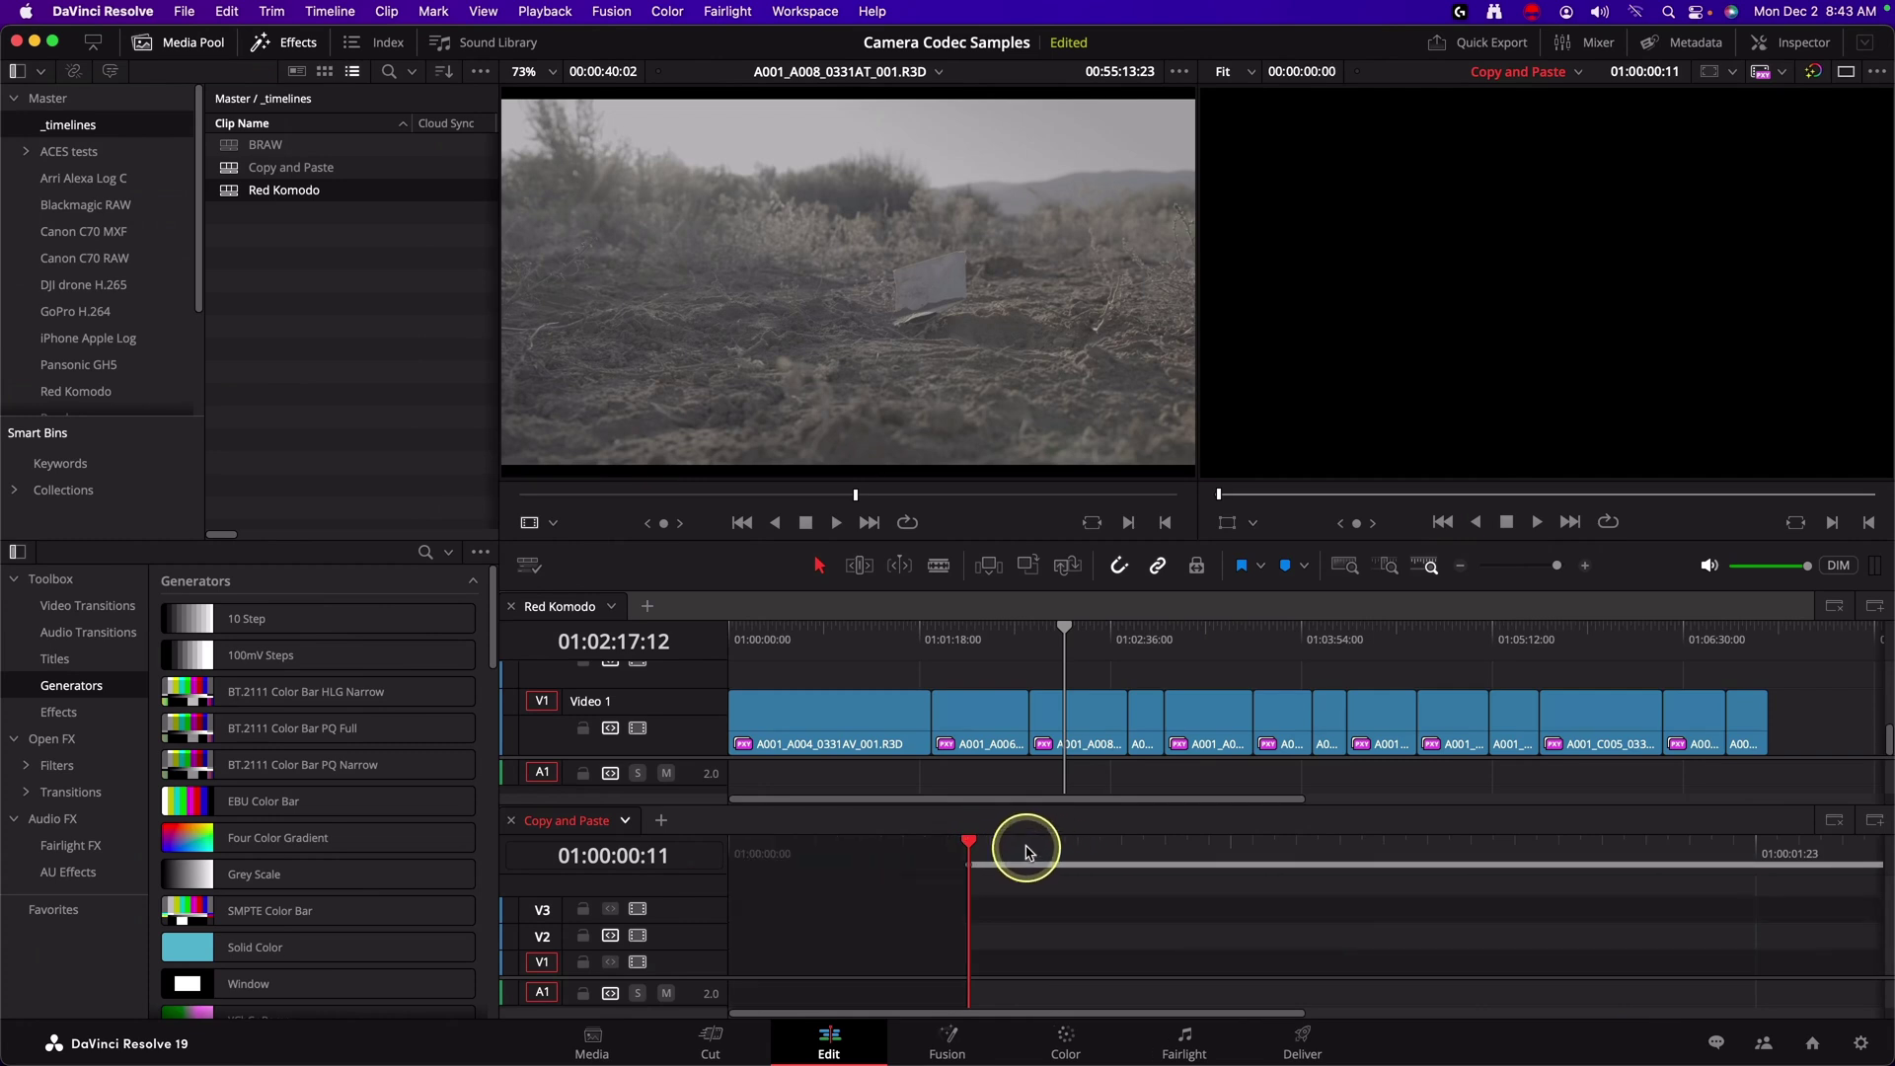
left_click_drag(1061, 856, 1183, 854)
key("o")
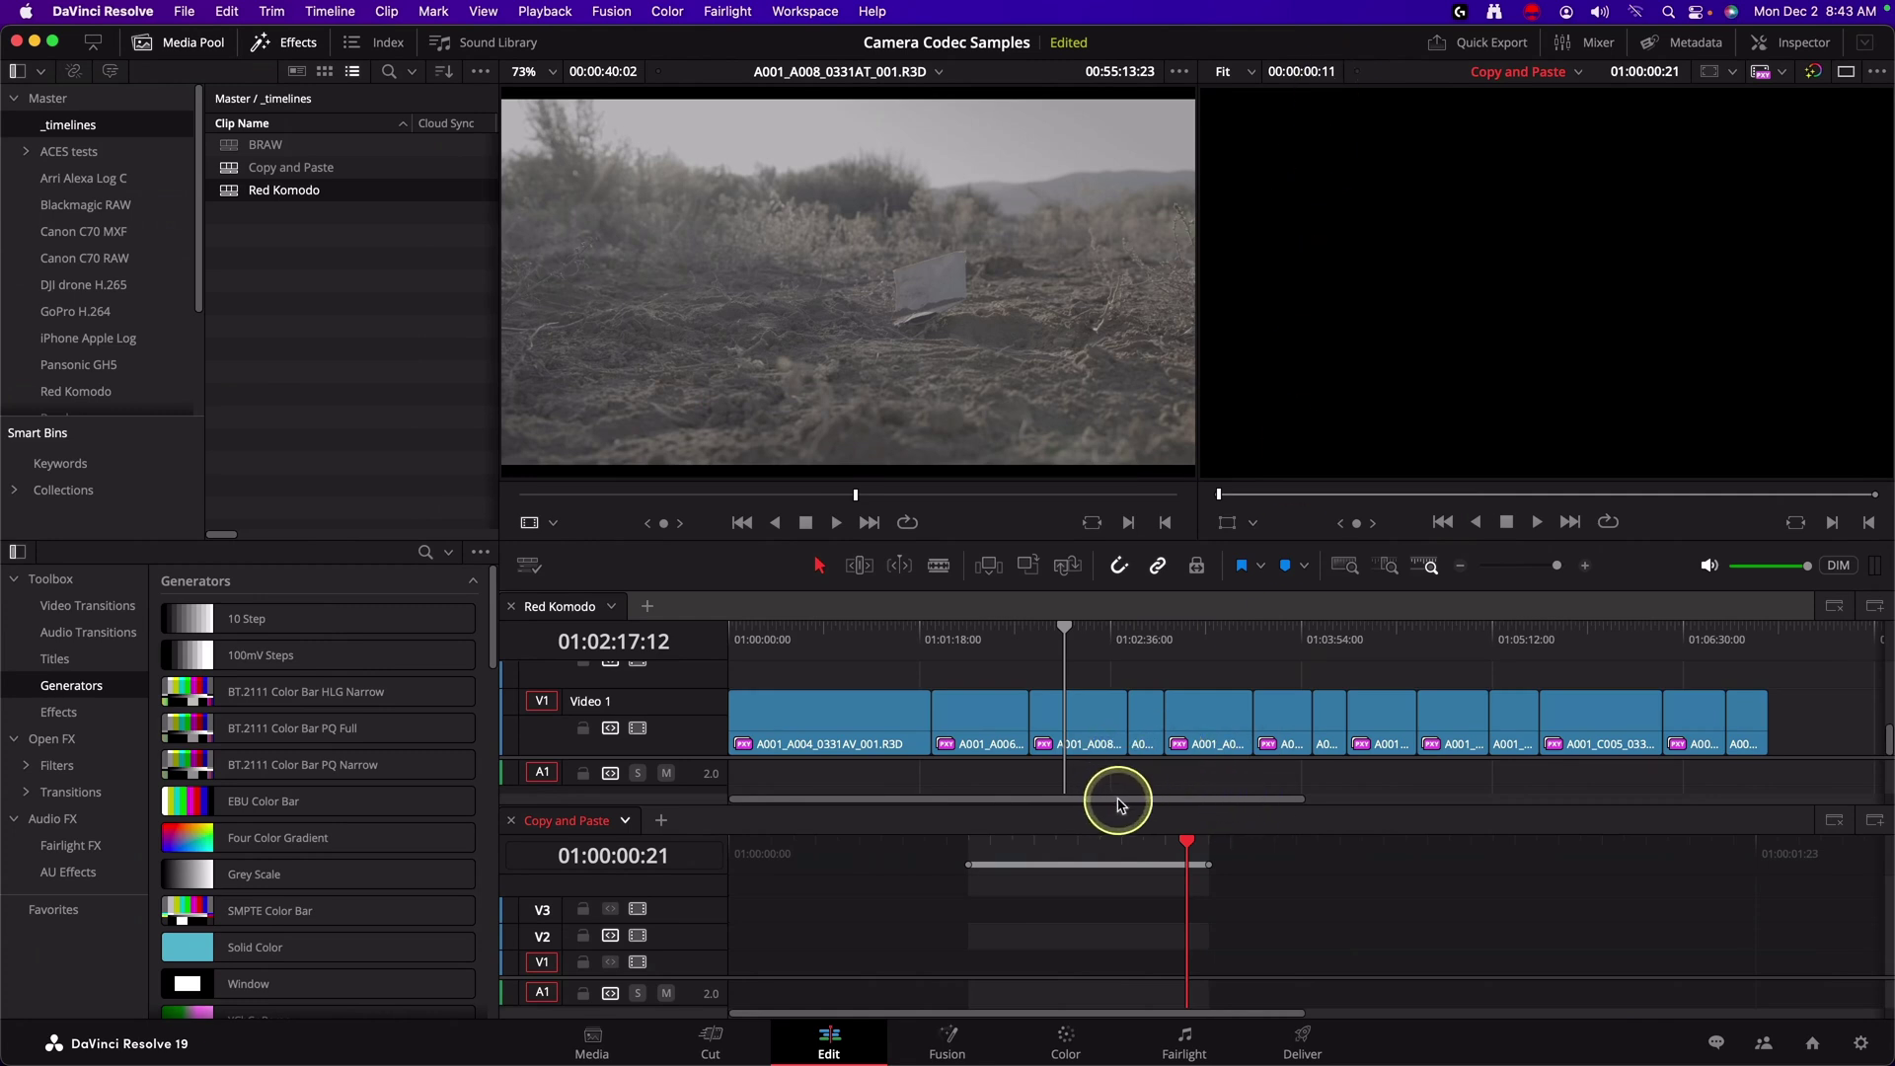
- Paste A001_A004_0331AV_001.R3D into the marked range on V2 and scrub to check it
key("super+v")
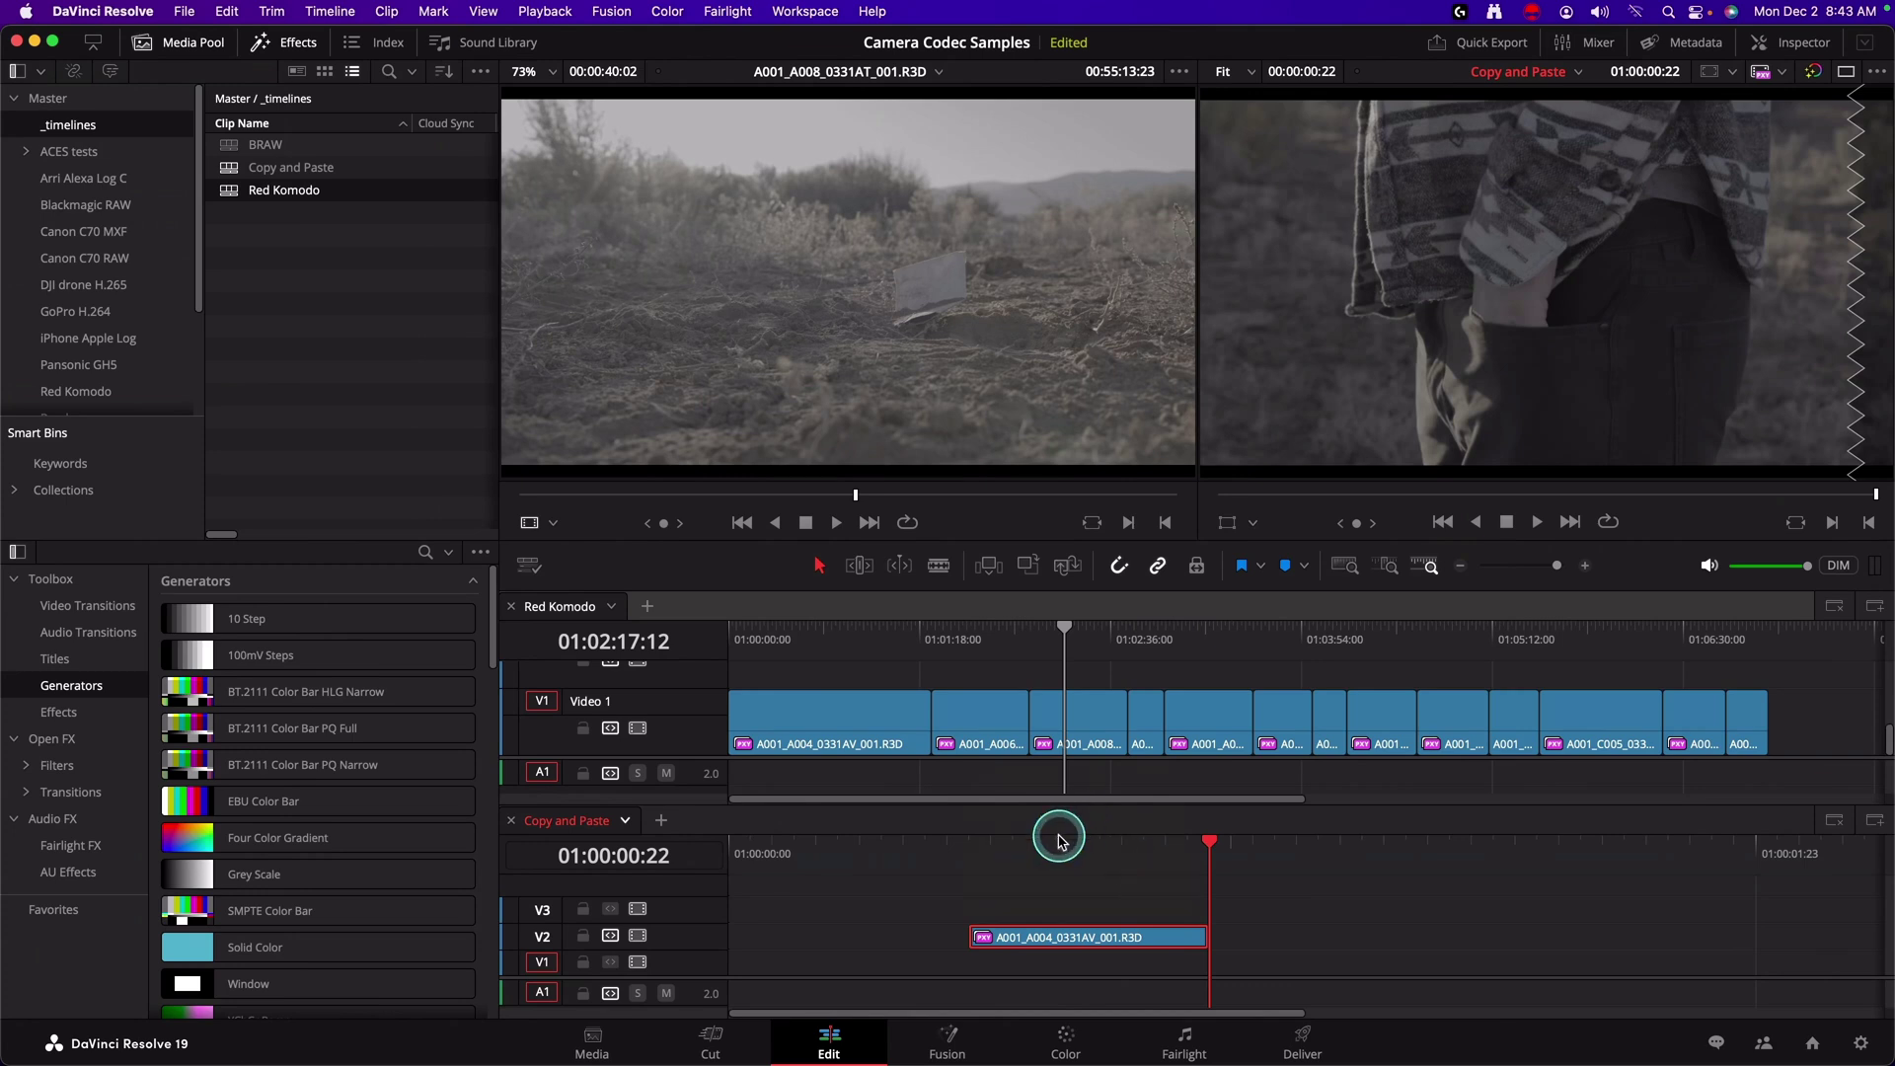
left_click_drag(1058, 839, 1112, 875)
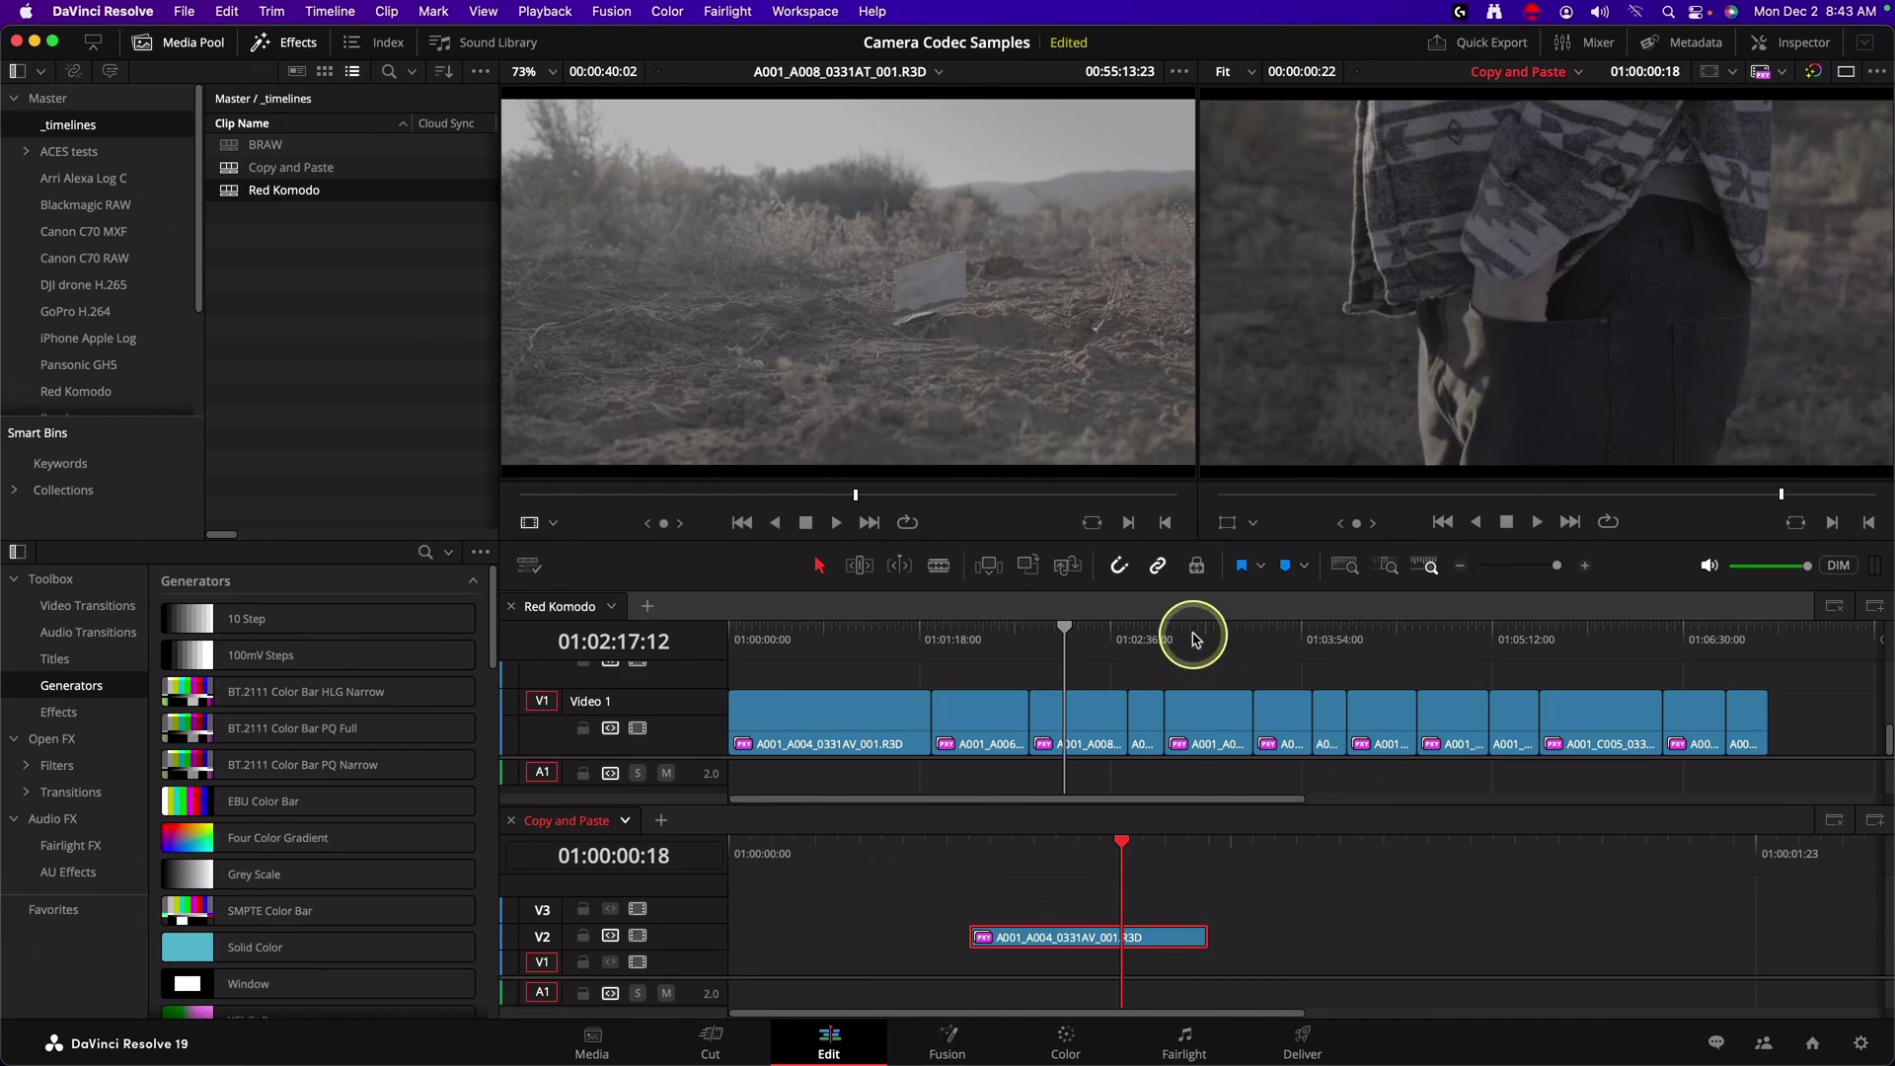
key("super+comma")
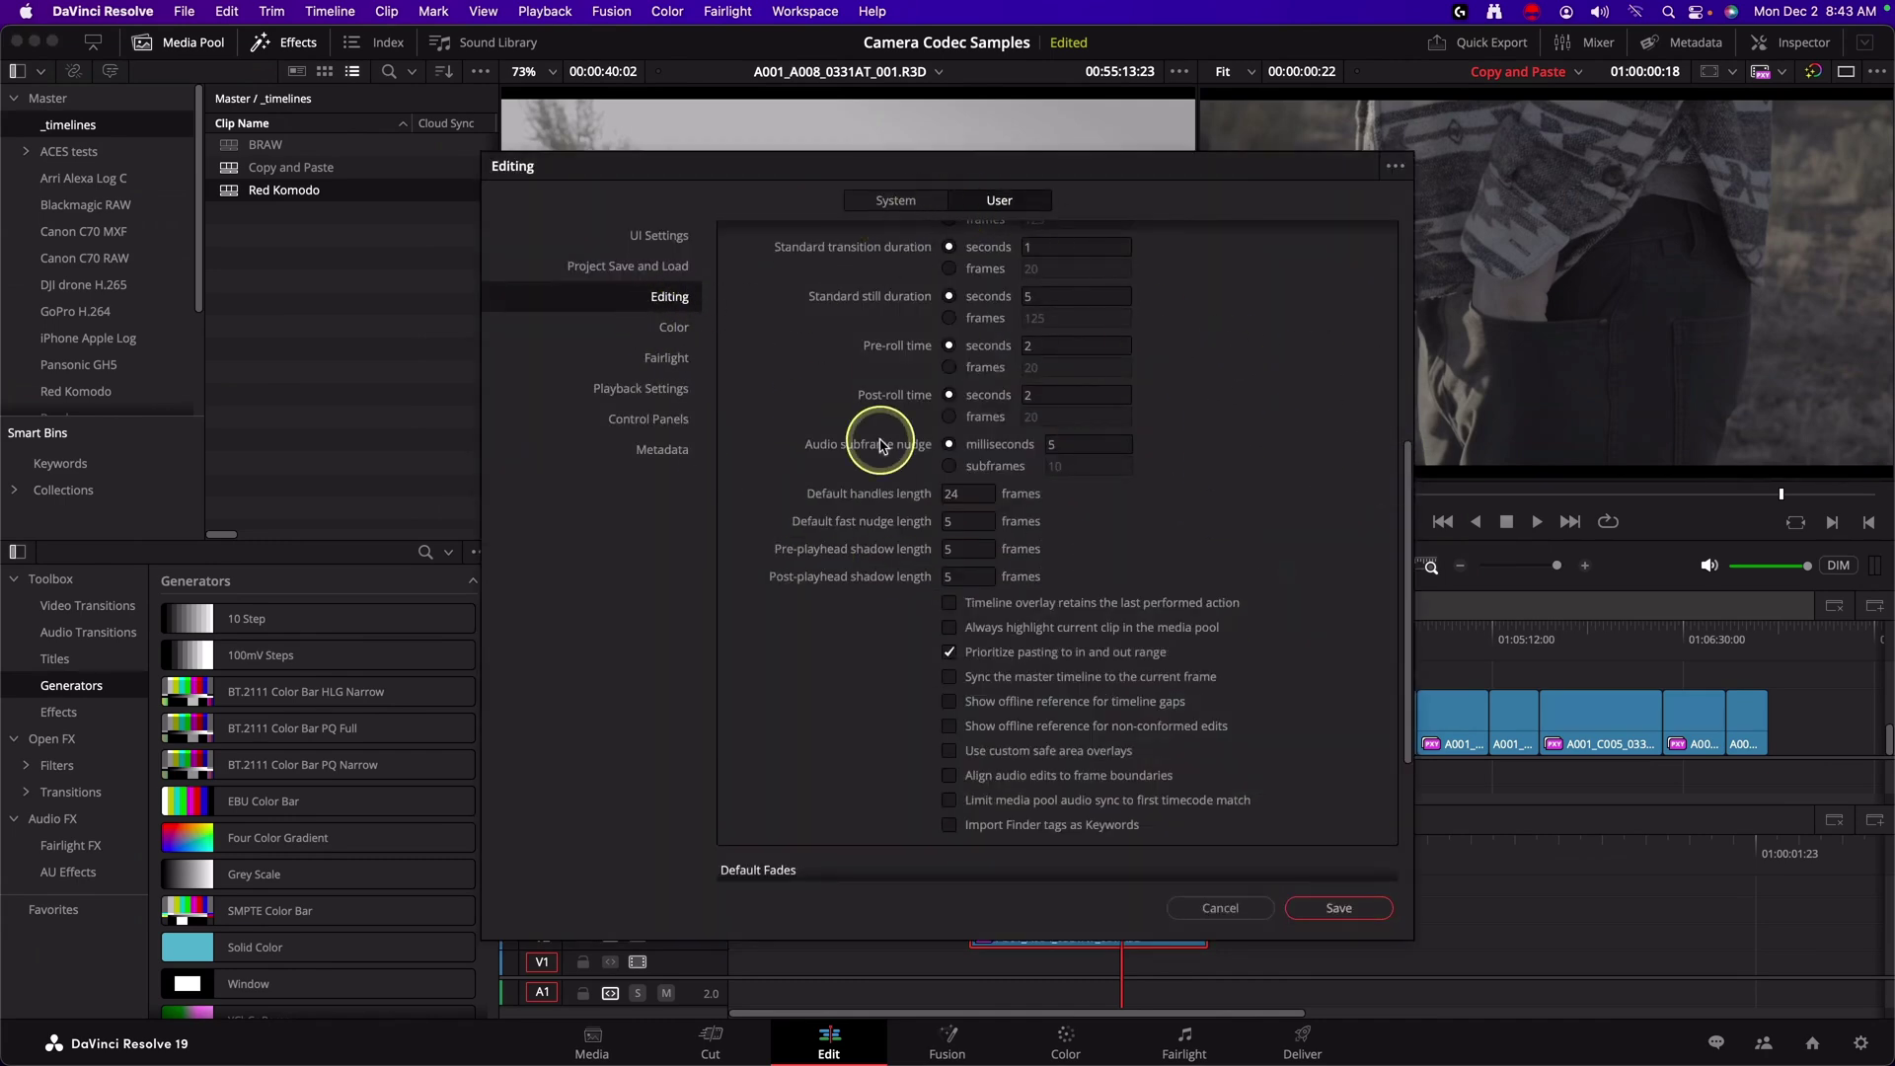
- Uncheck 'Prioritize pasting to in and out range' and save the preferences
left_click(957, 655)
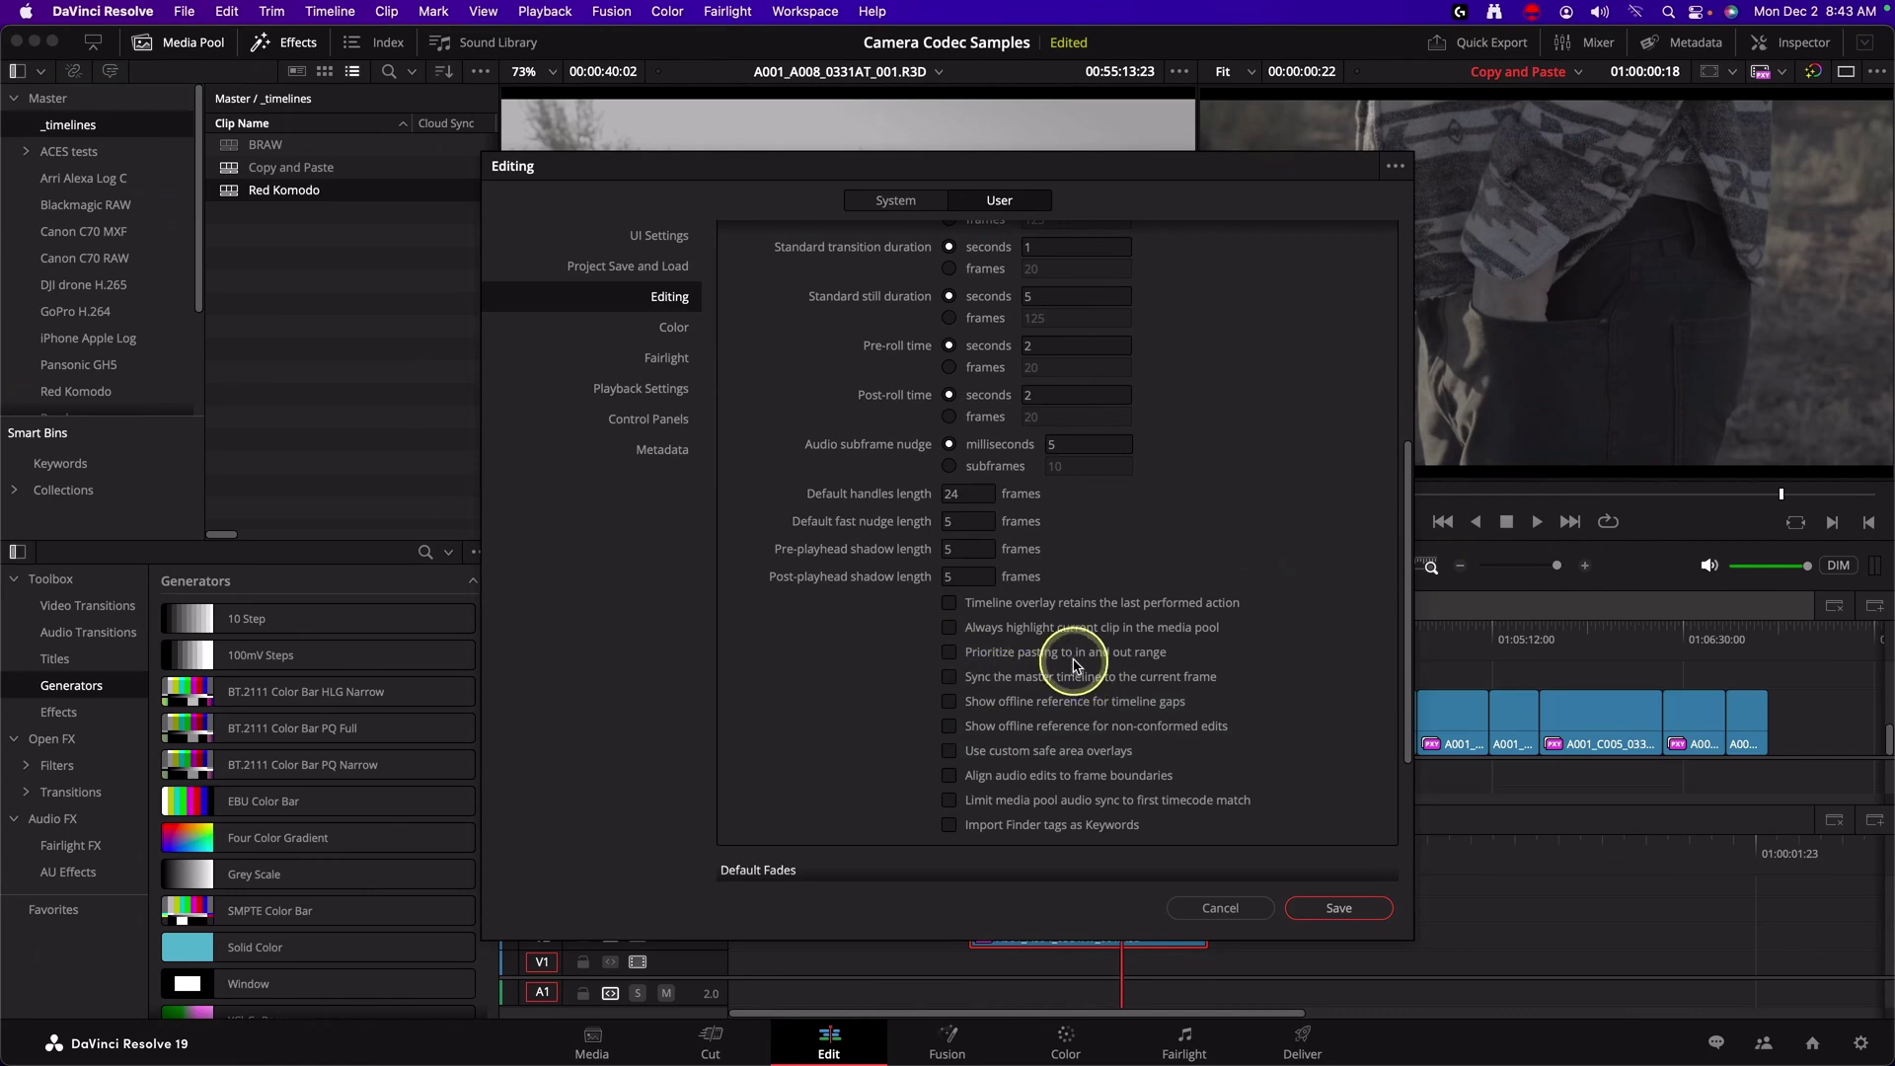
left_click(1339, 907)
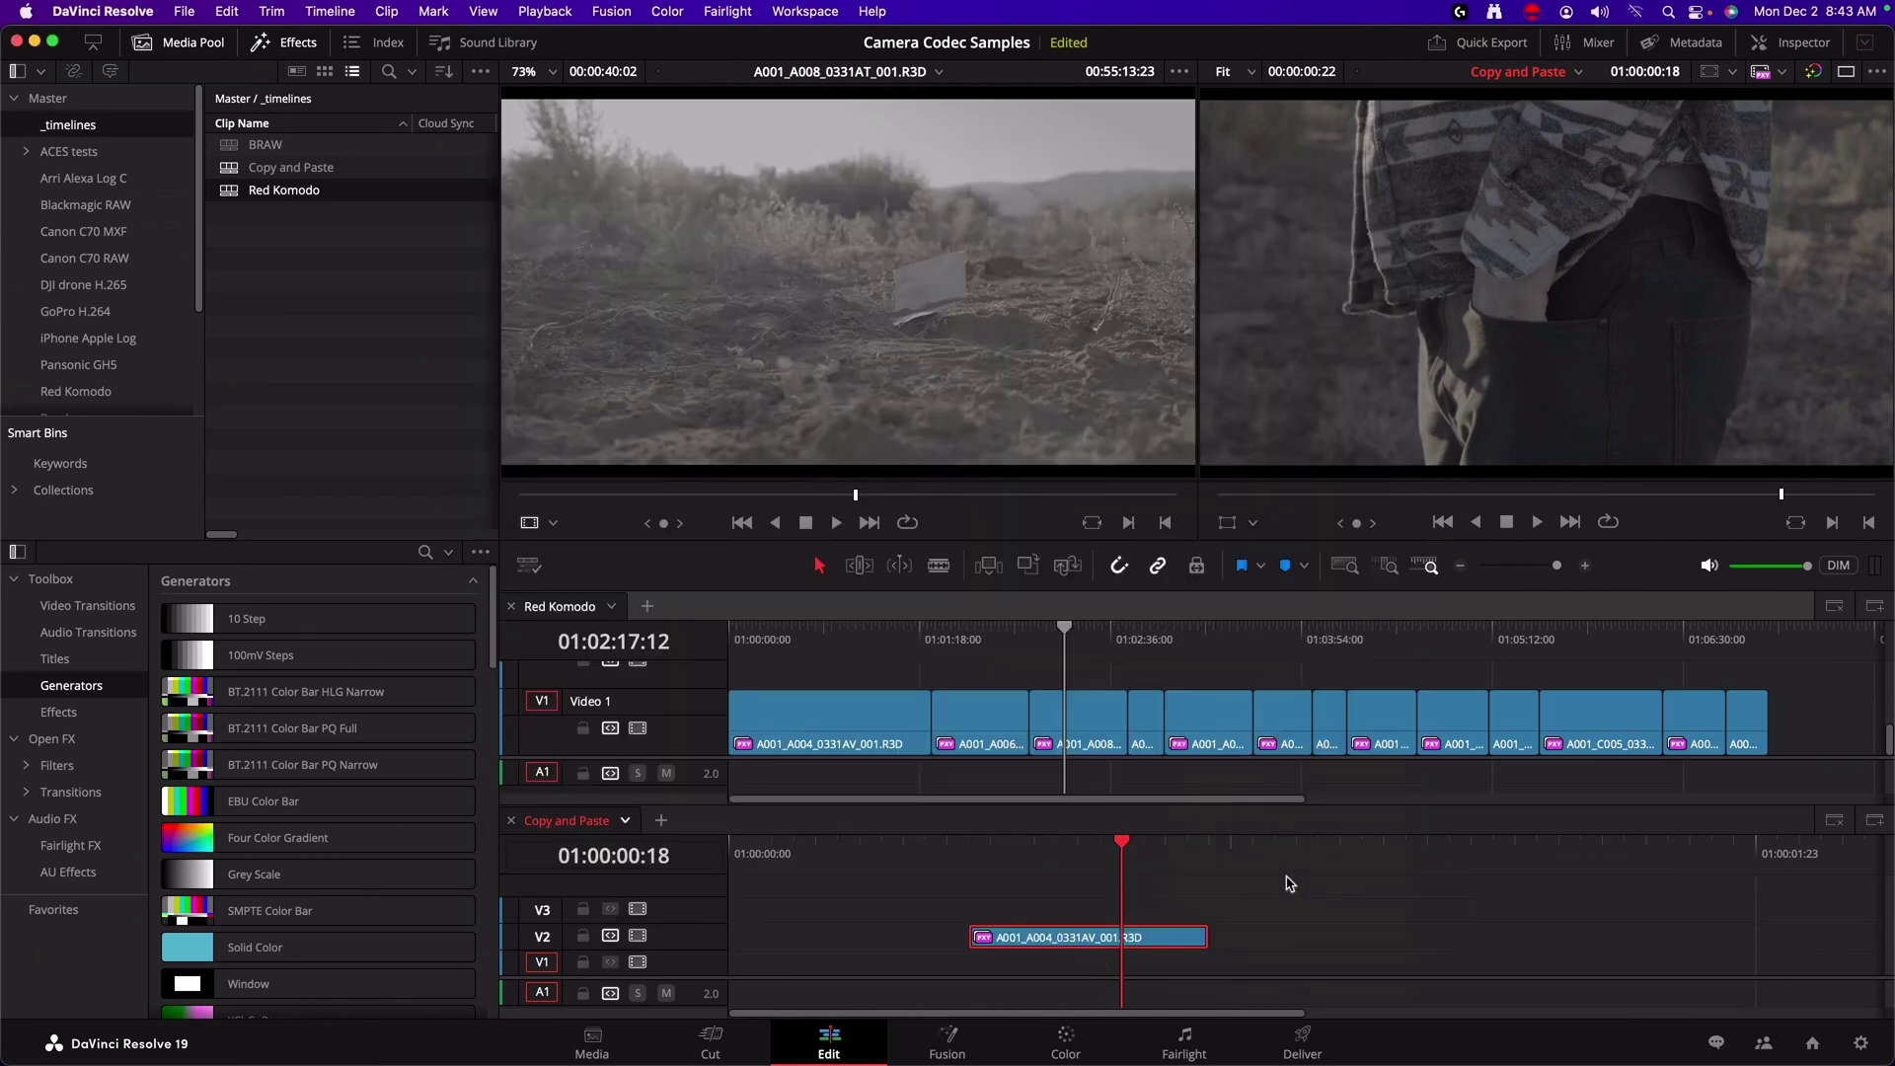
- Select the first Red Komodo V1 clip, then make the Copy and Paste timeline active
left_click(870, 653)
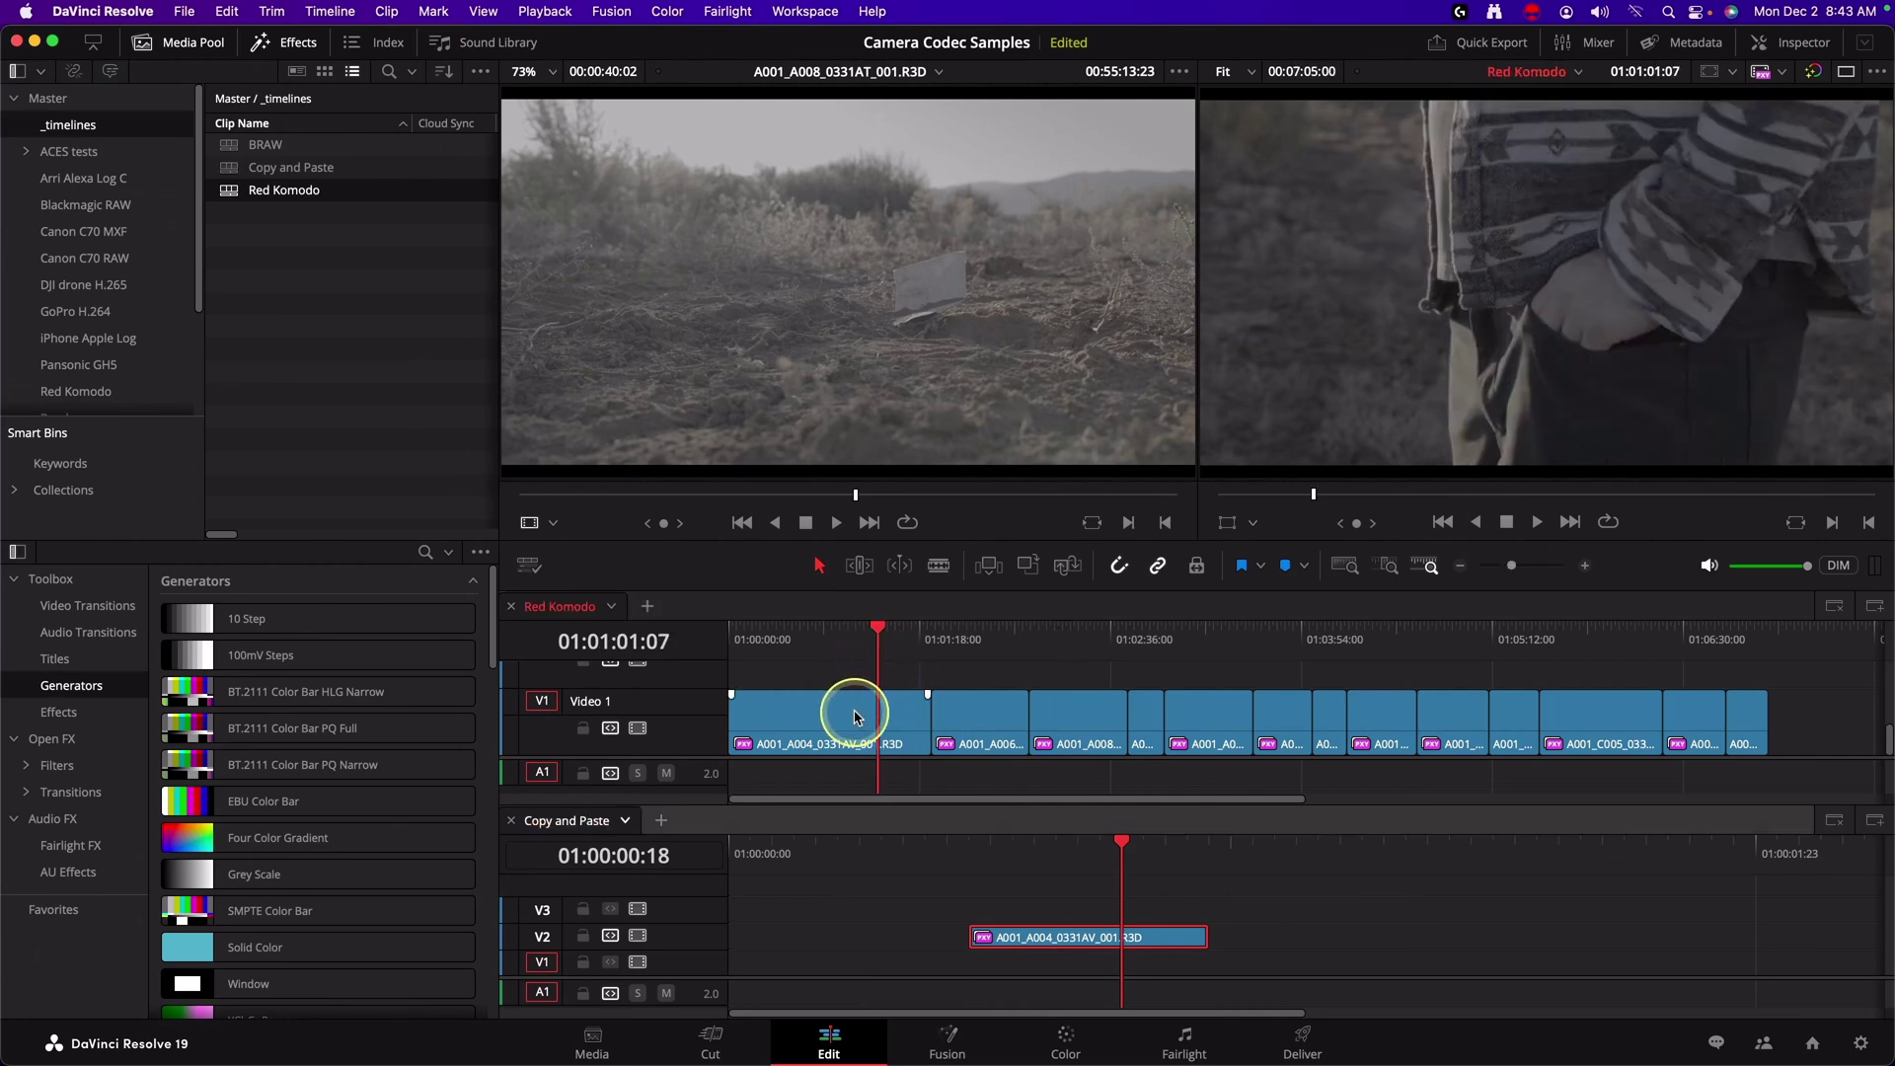
left_click(841, 720)
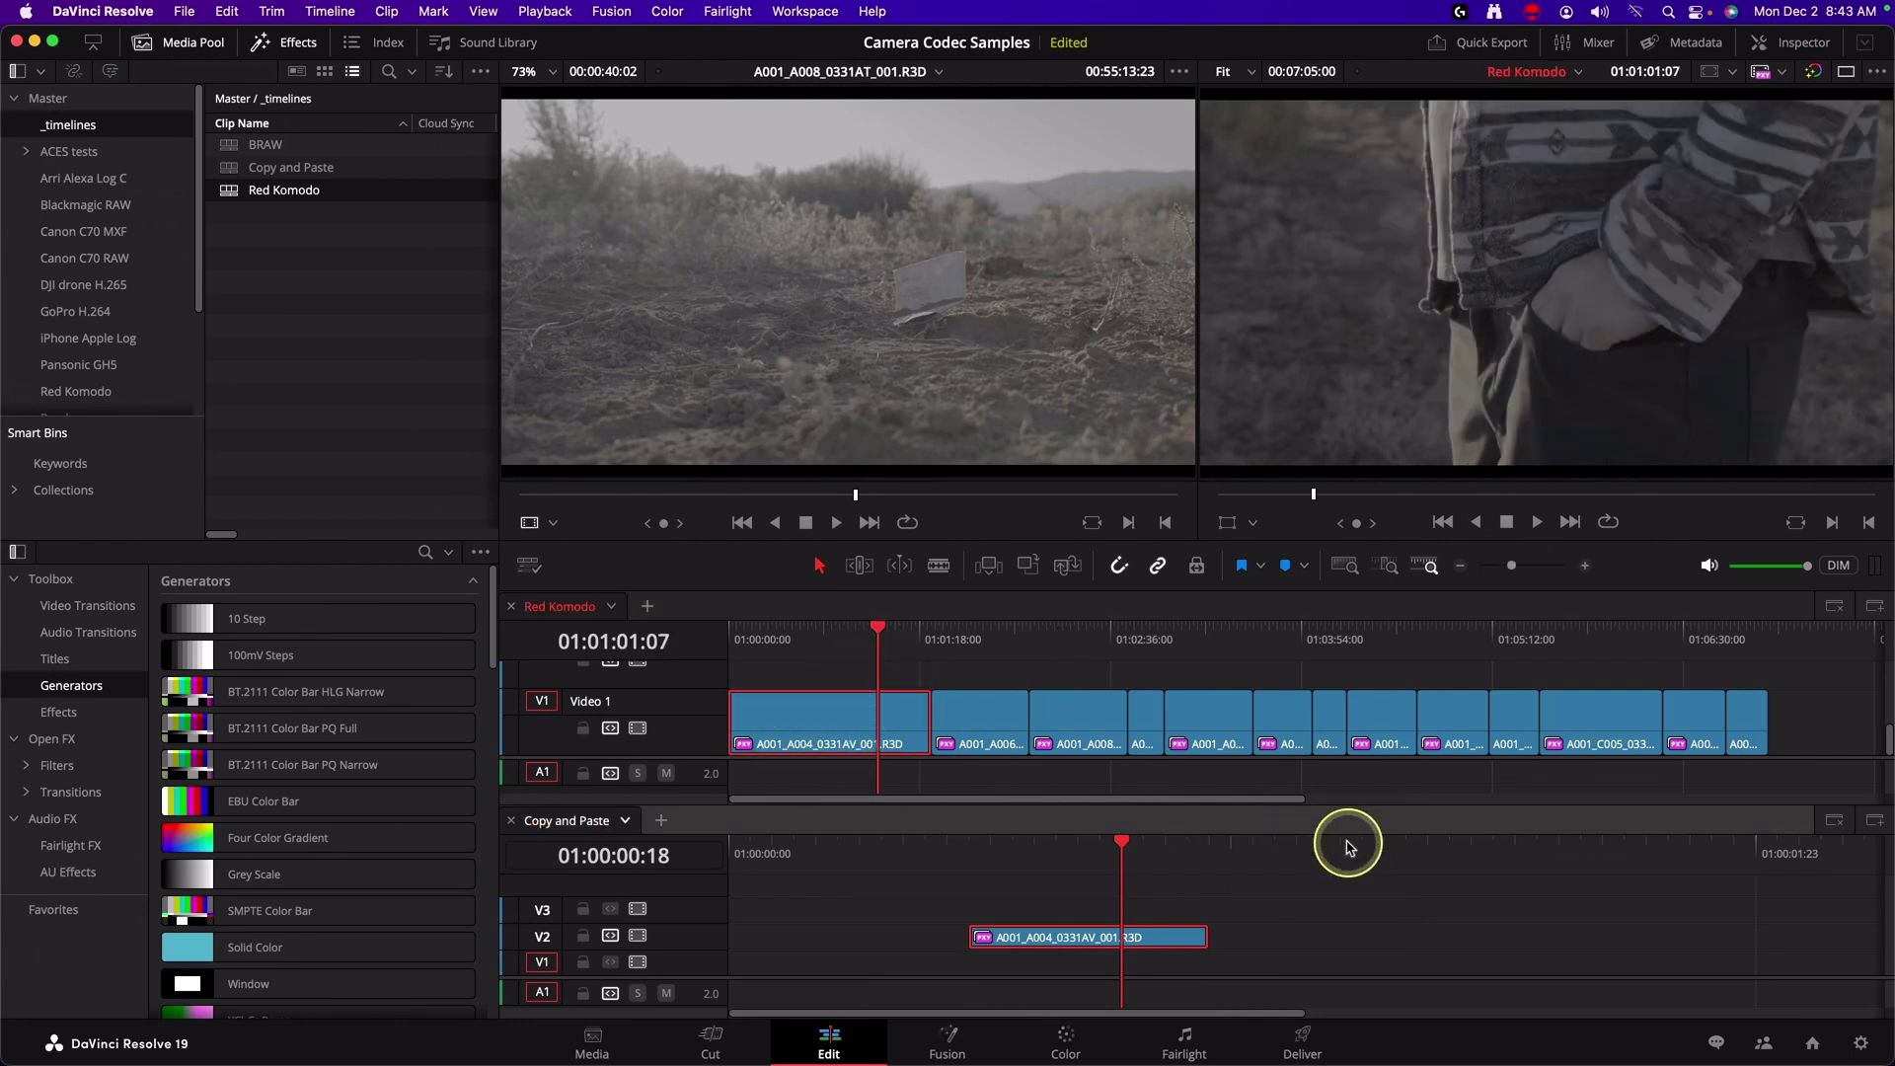
left_click(1296, 839)
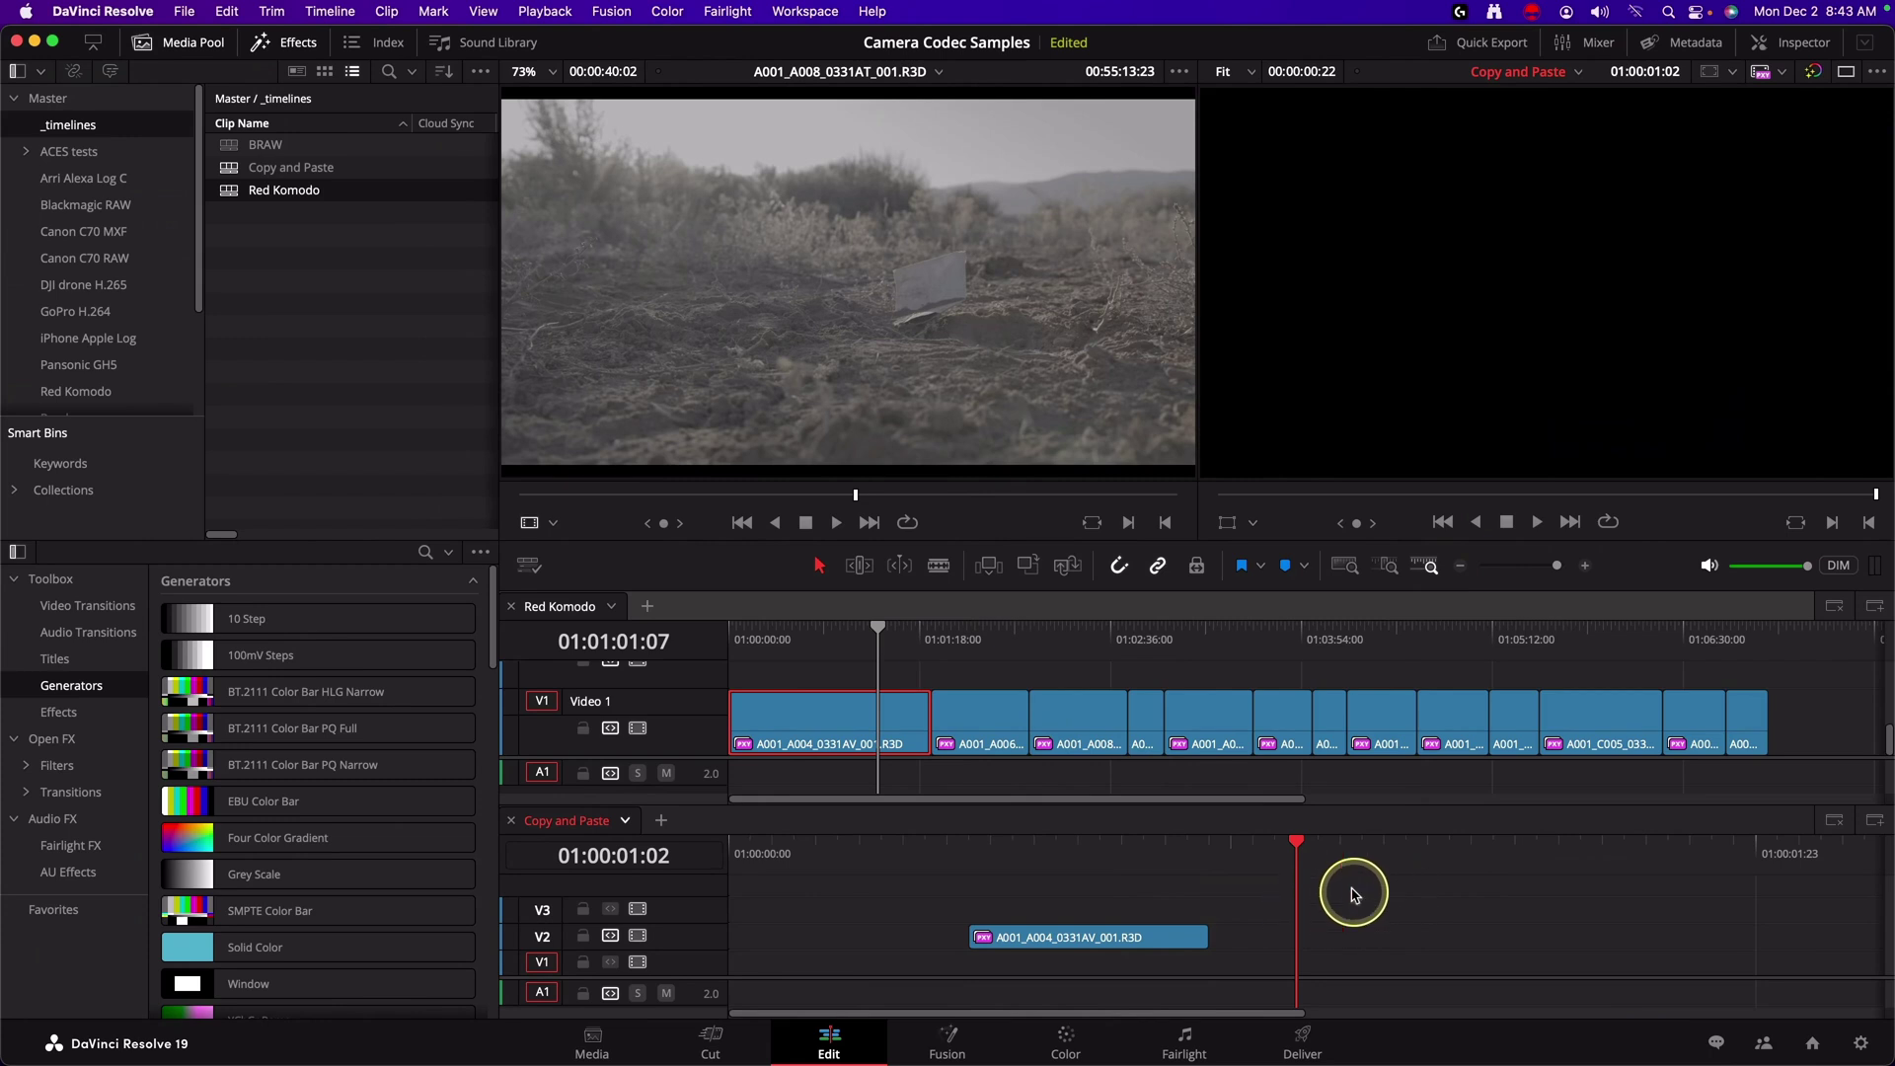
left_click_drag(1315, 850, 1339, 851)
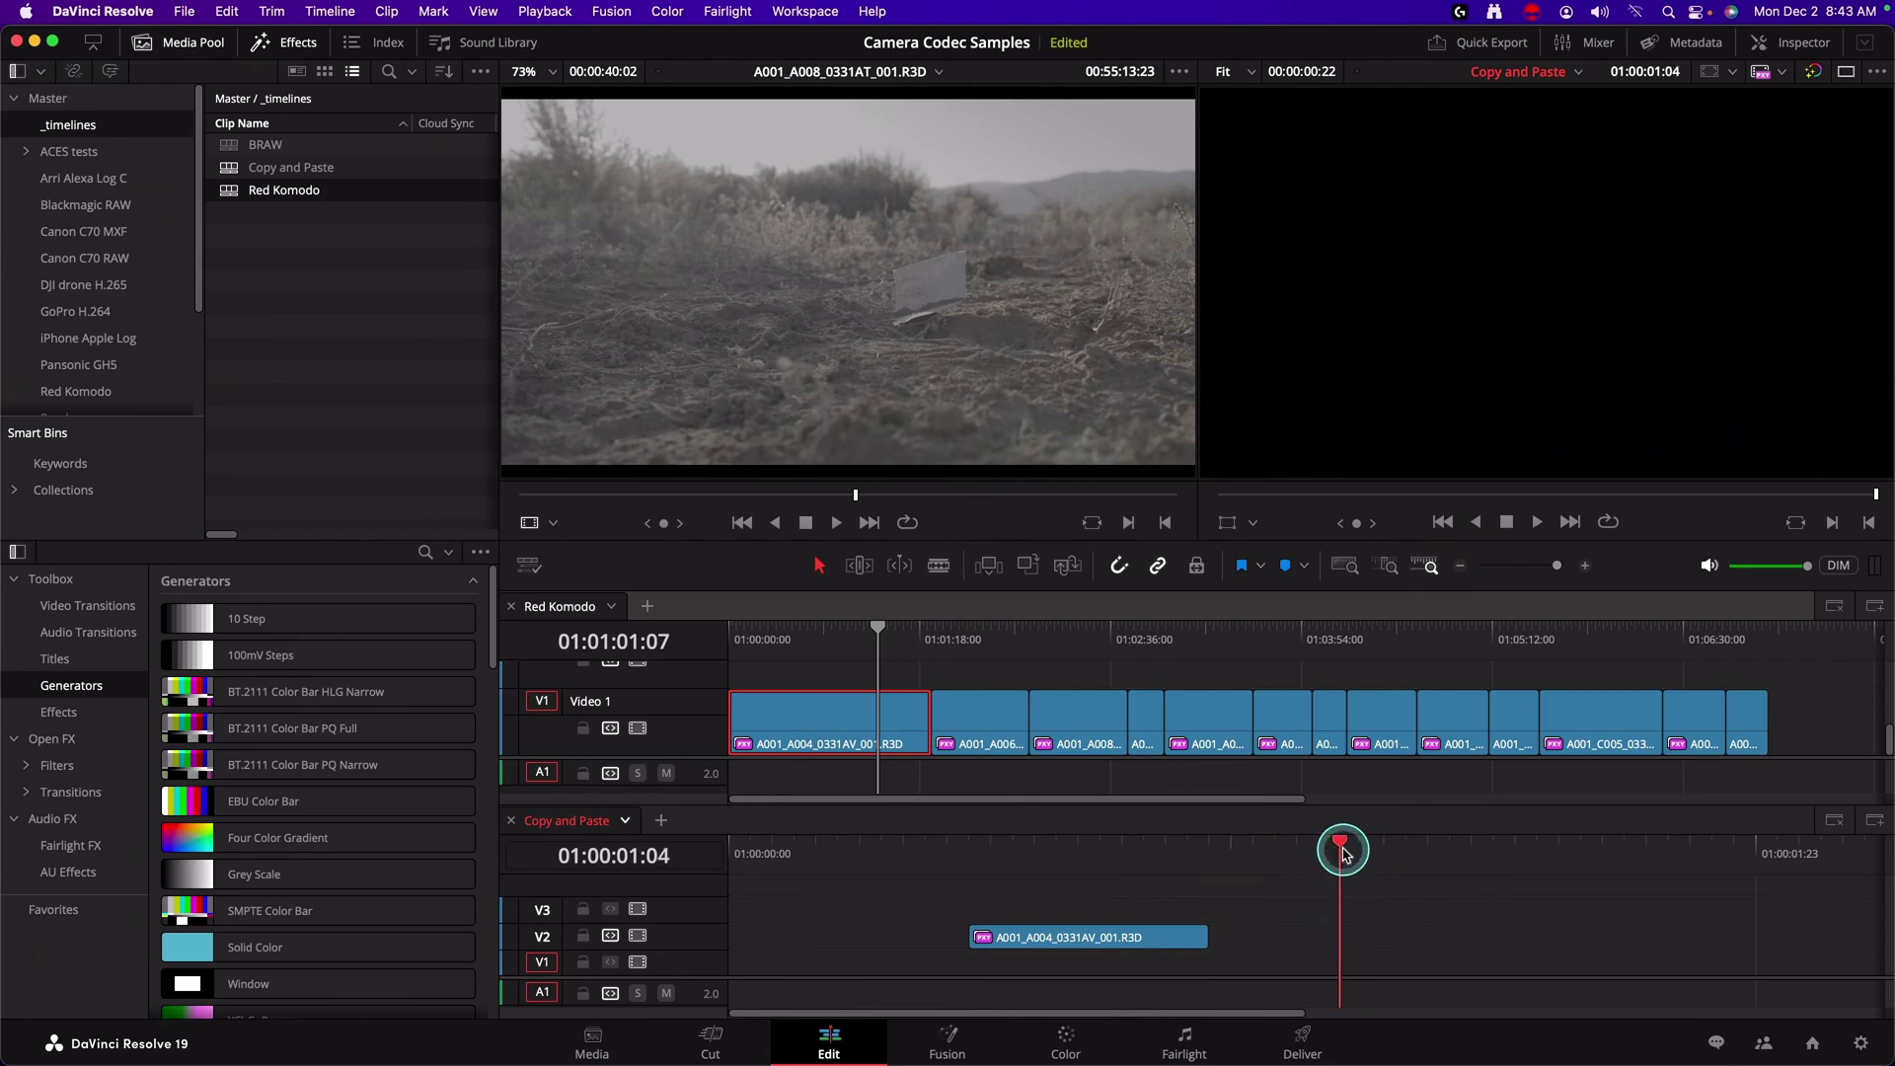
- Mark In and Out around the V2 clip, park the playhead past it, and paste onto V2
left_click(968, 857)
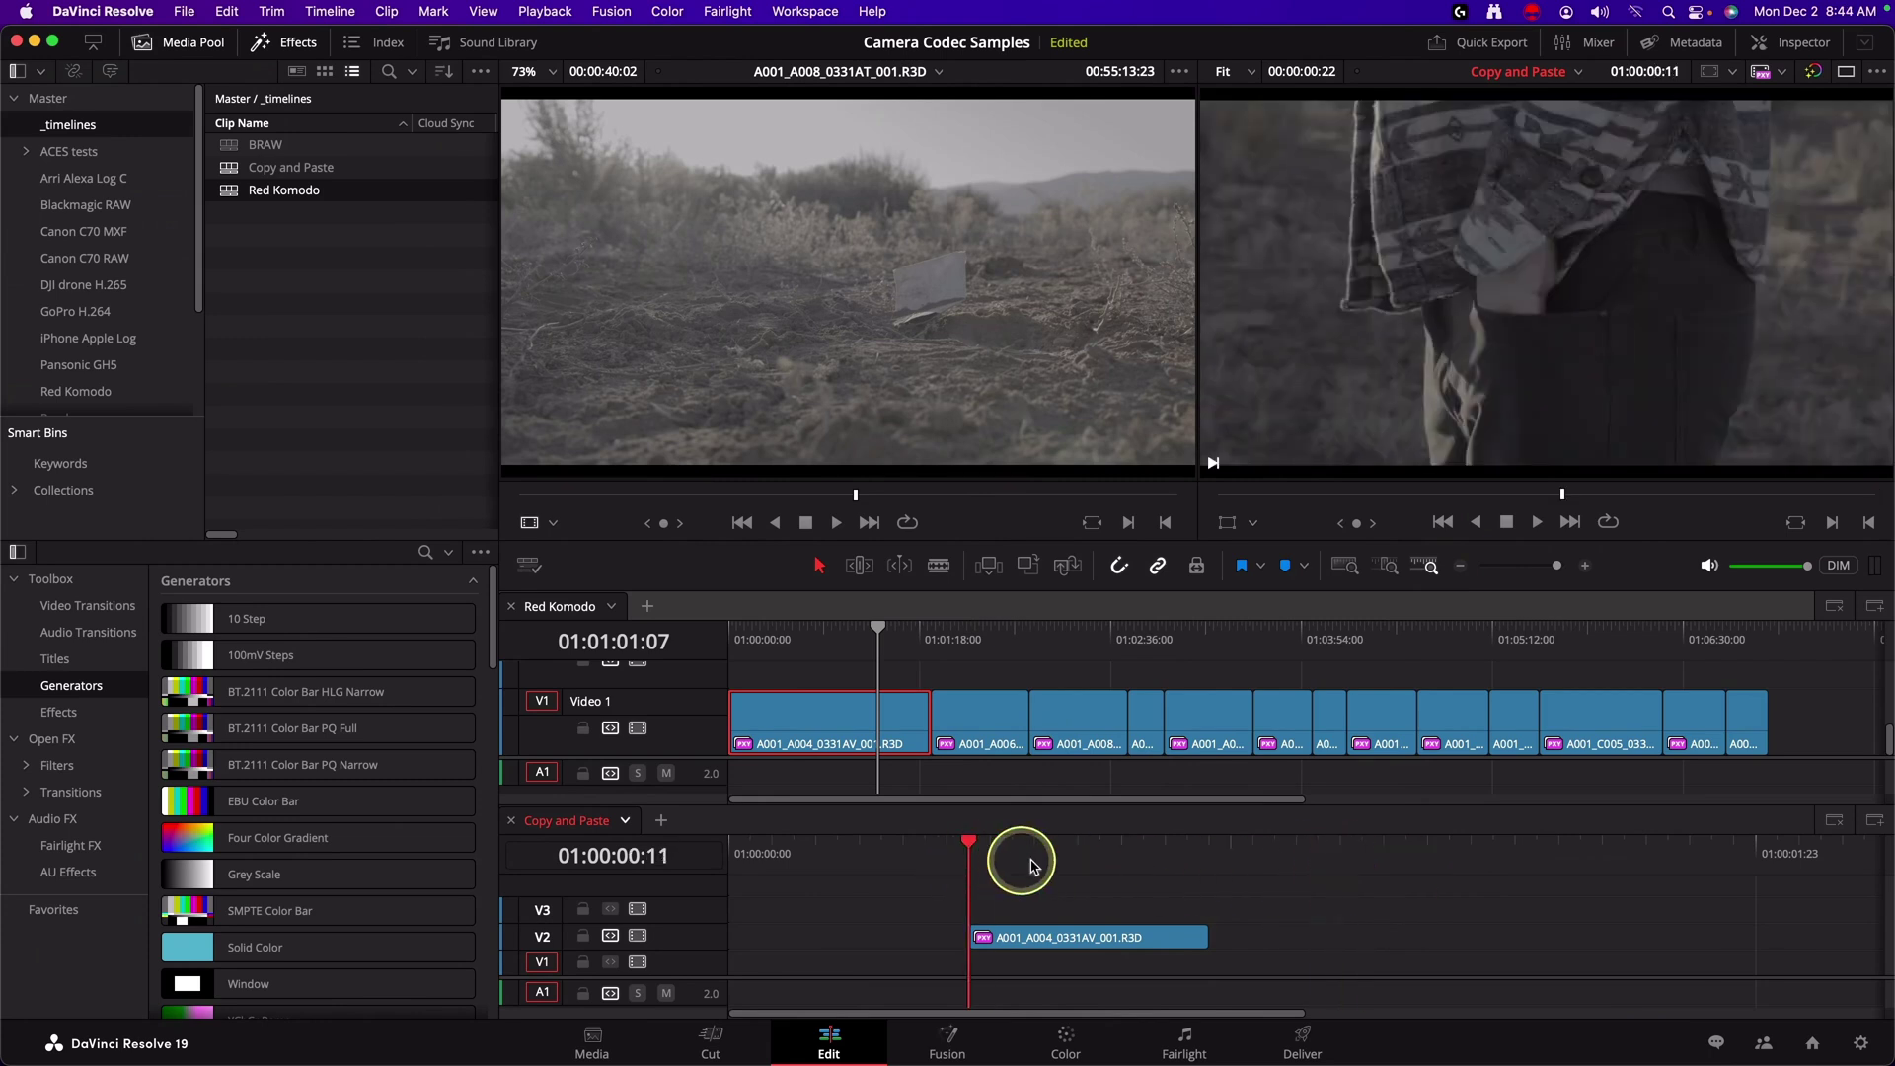
key("i")
left_click(1203, 832)
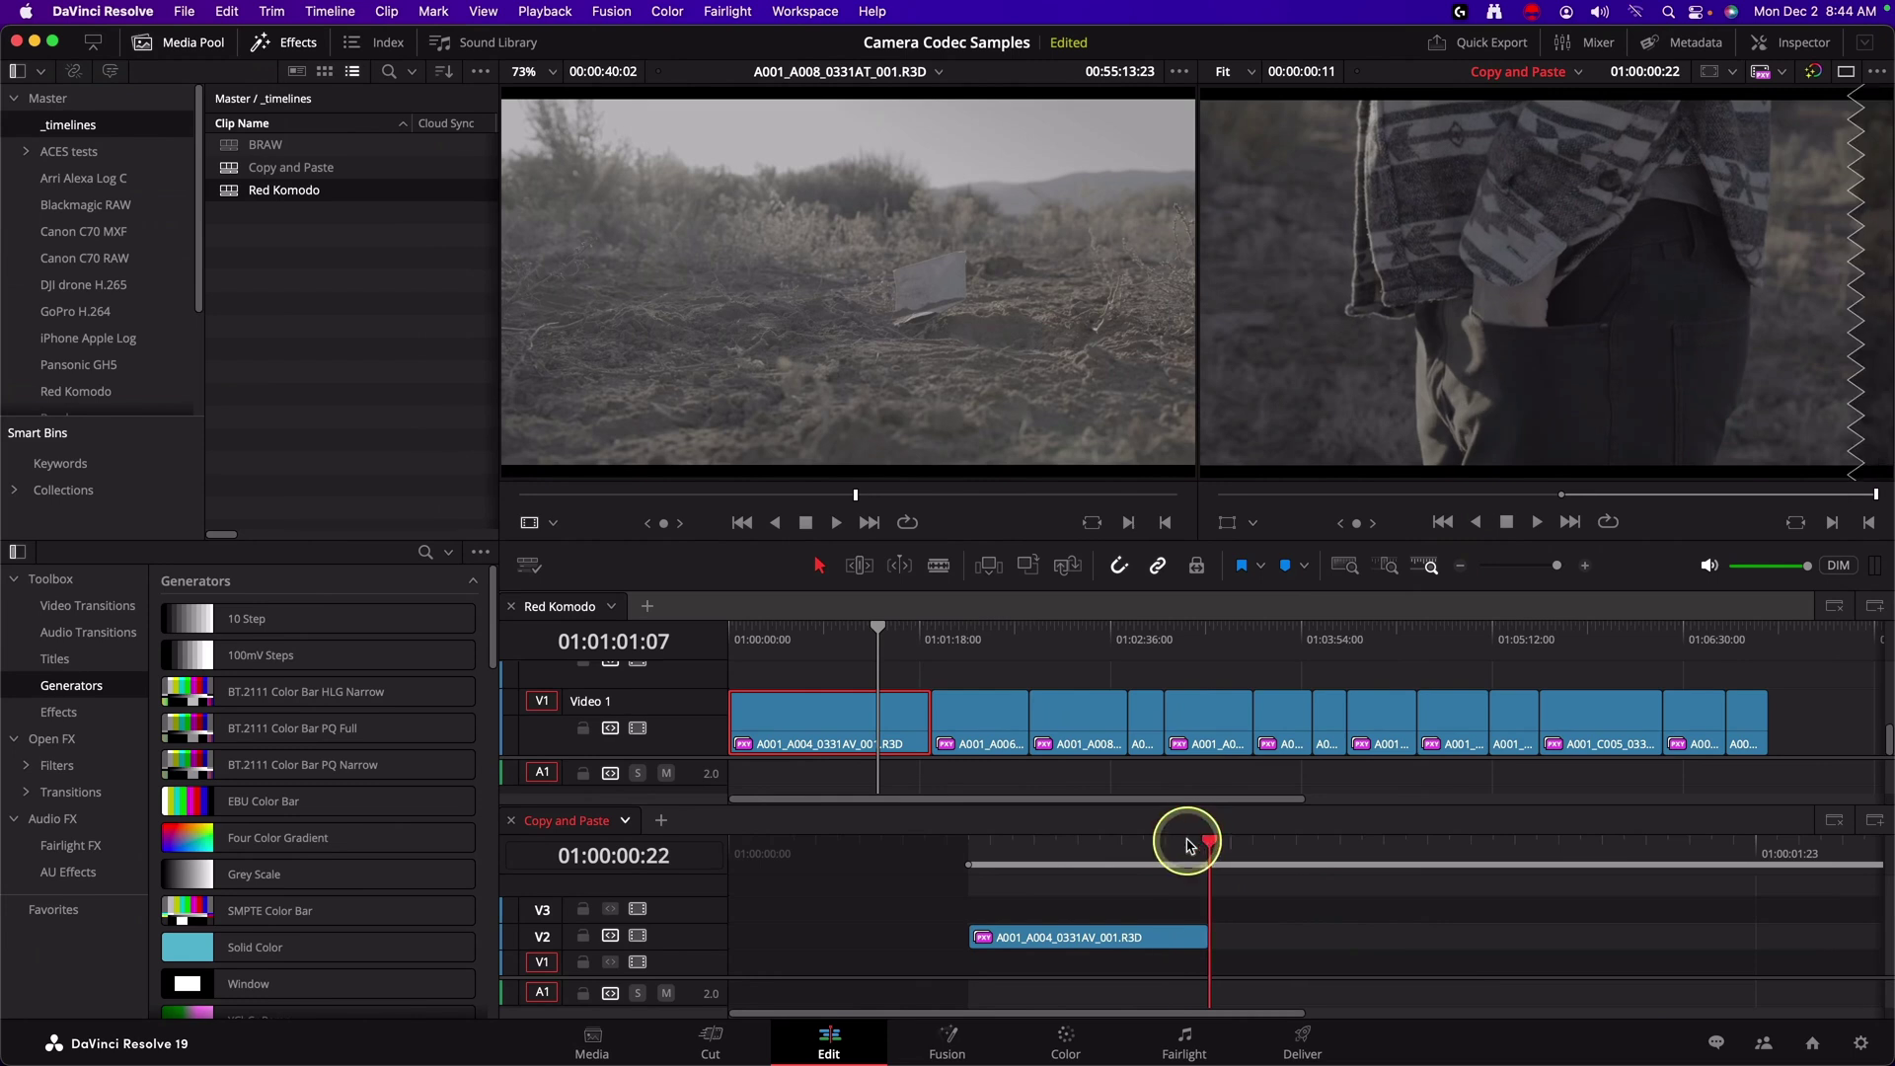
key("o")
left_click(1188, 843)
key("o")
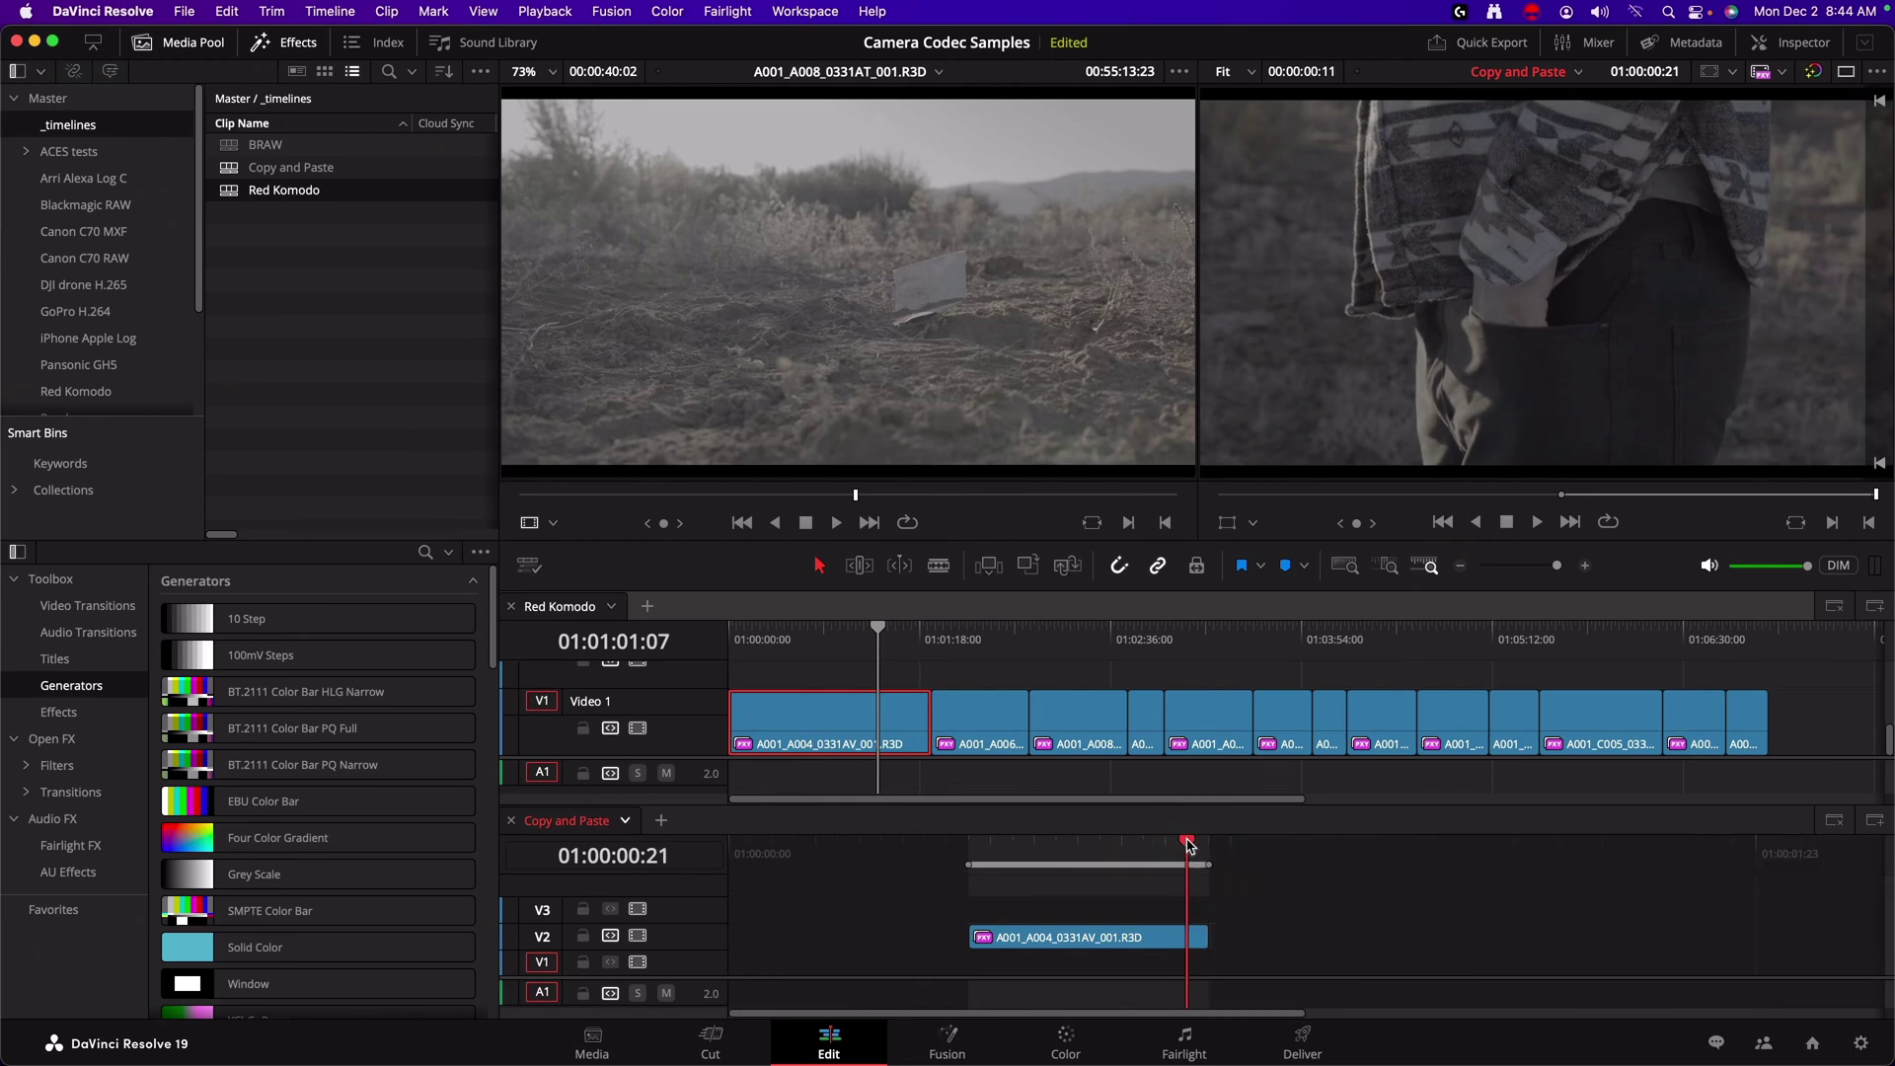
left_click_drag(1273, 844, 1402, 847)
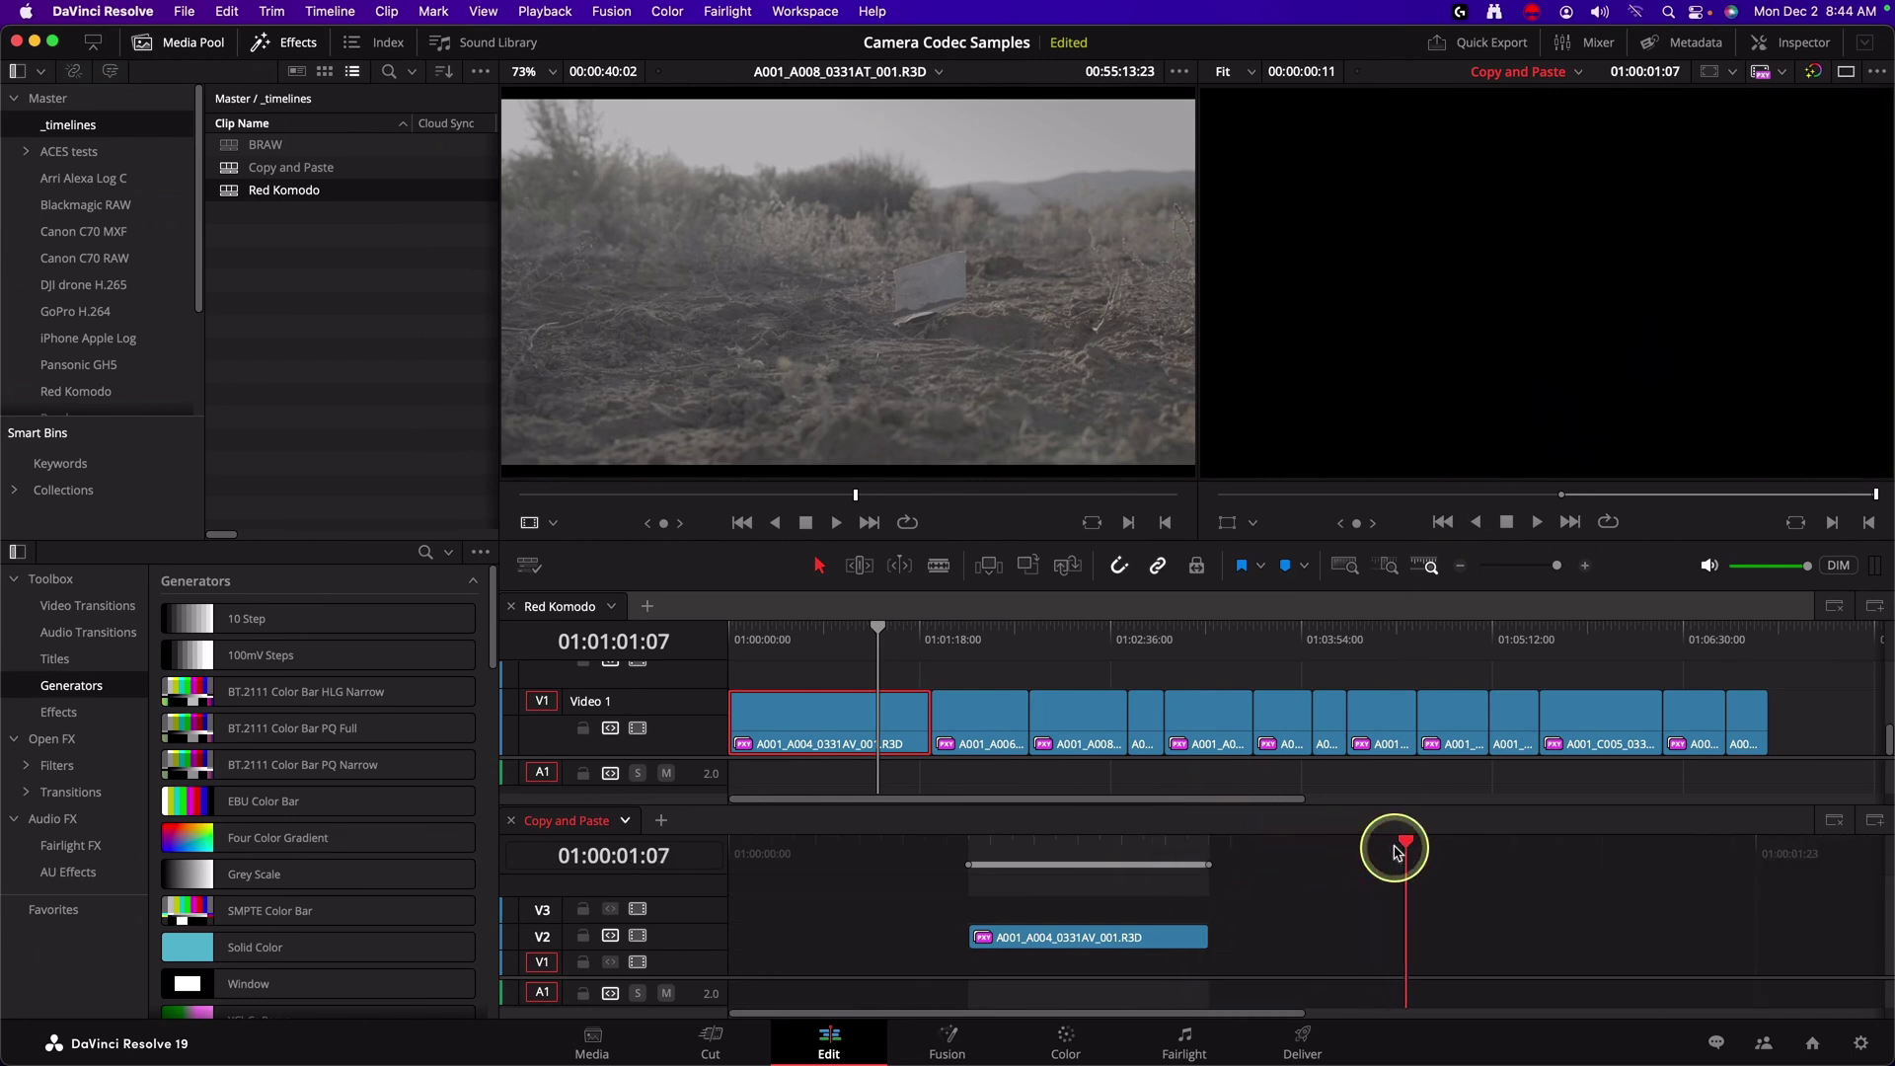
key("End")
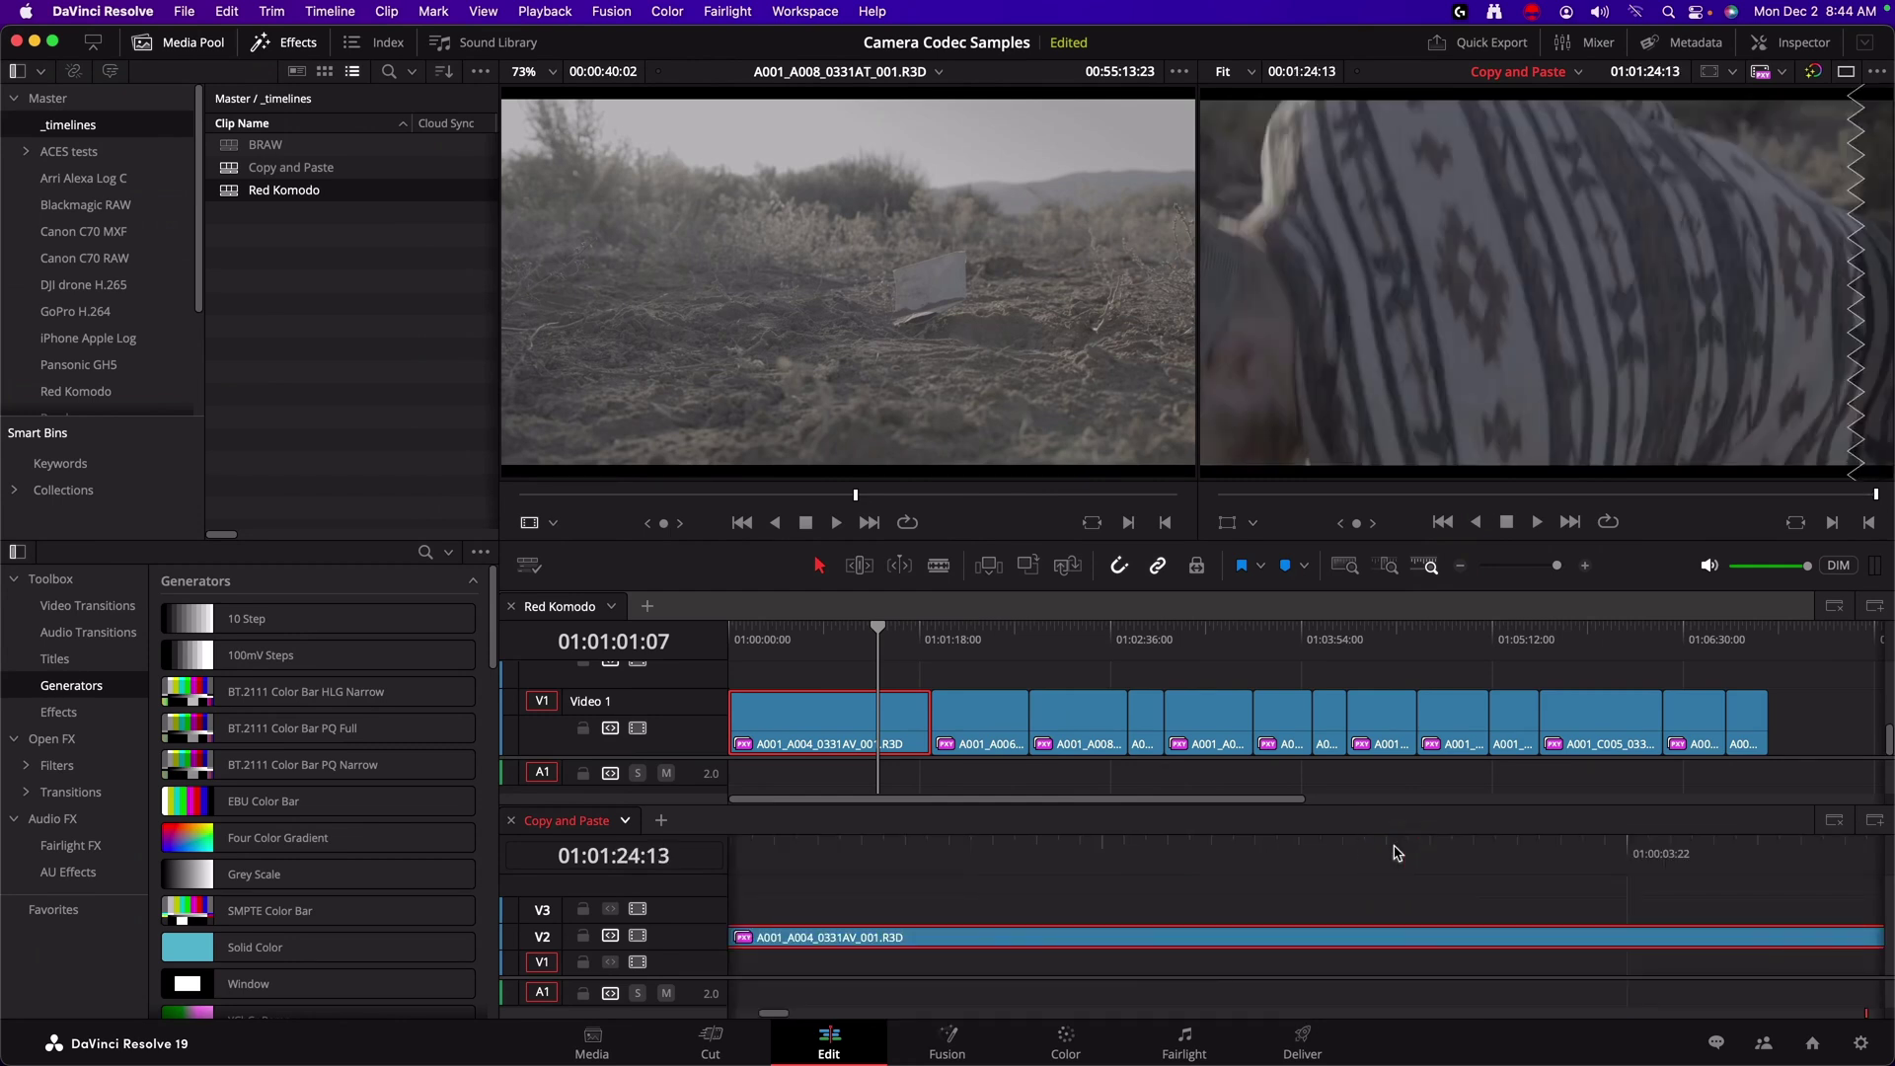
scroll(1396, 852, "down", 10)
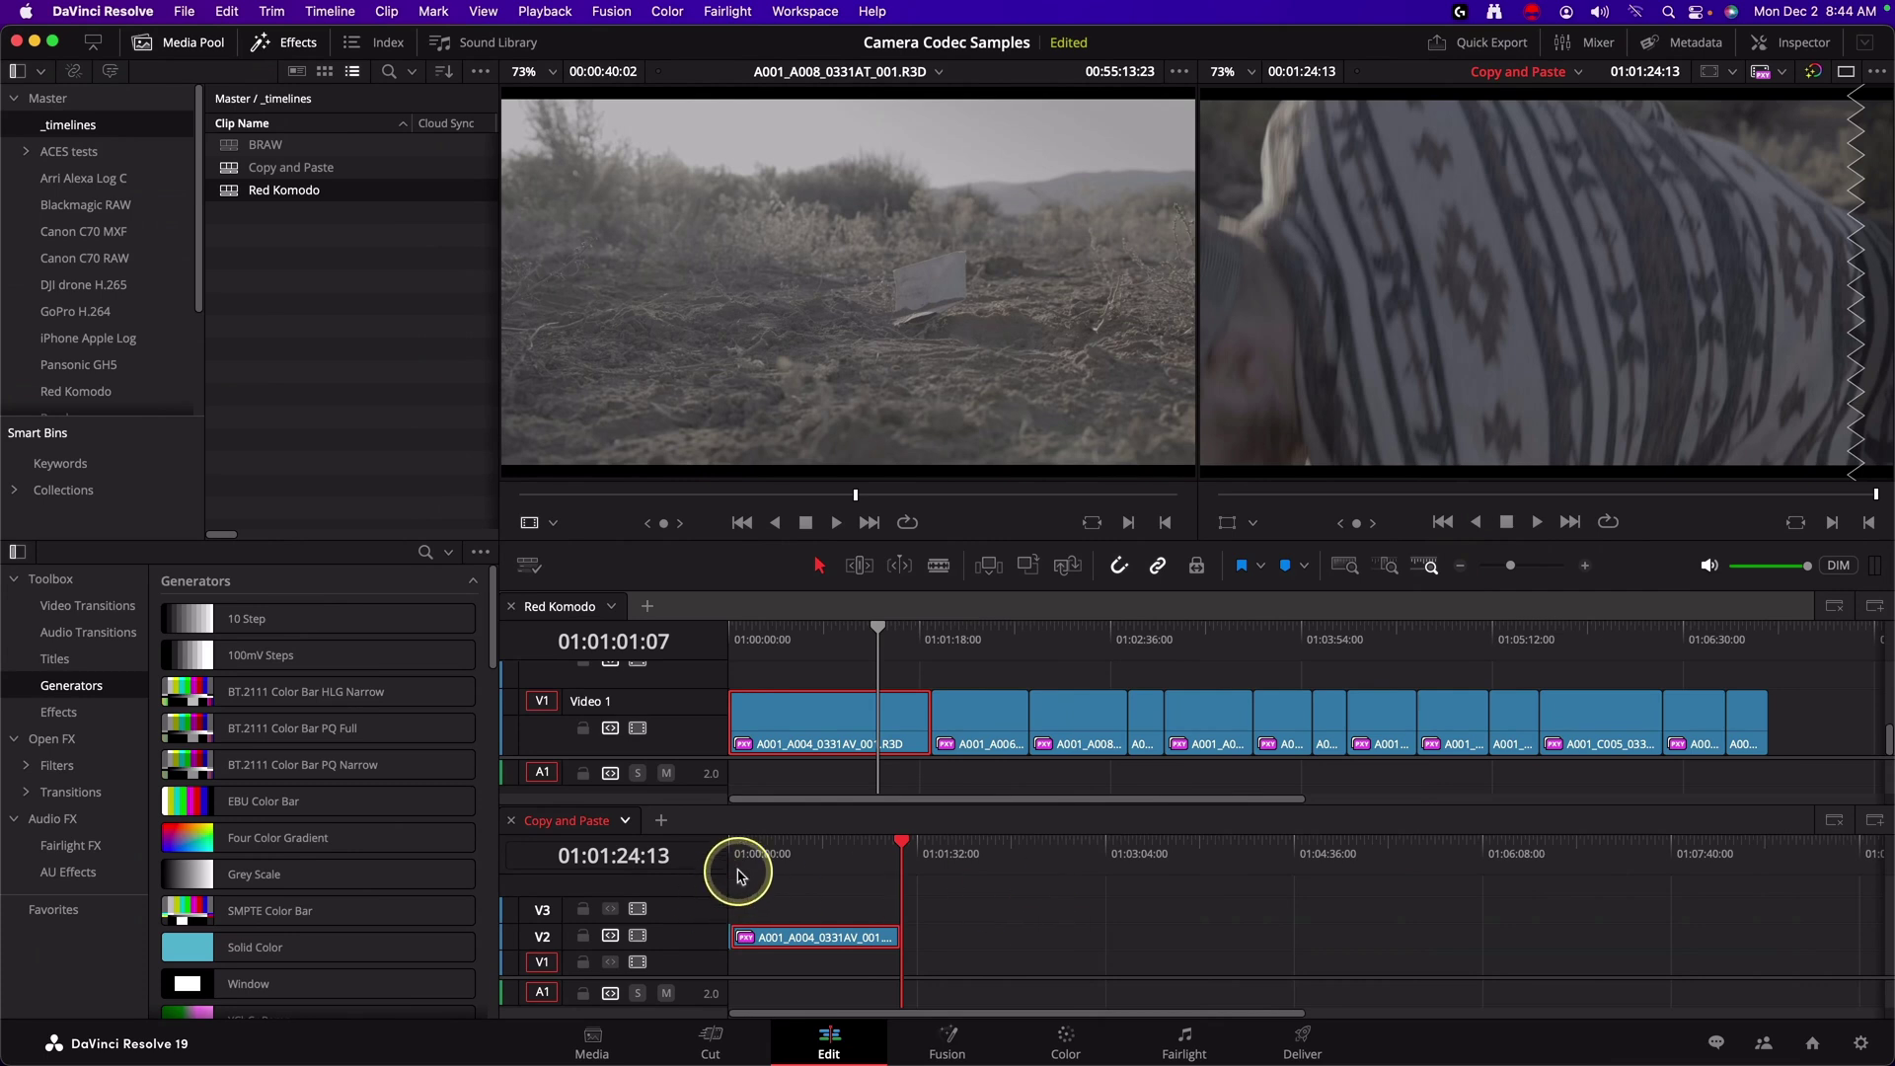
key("Home")
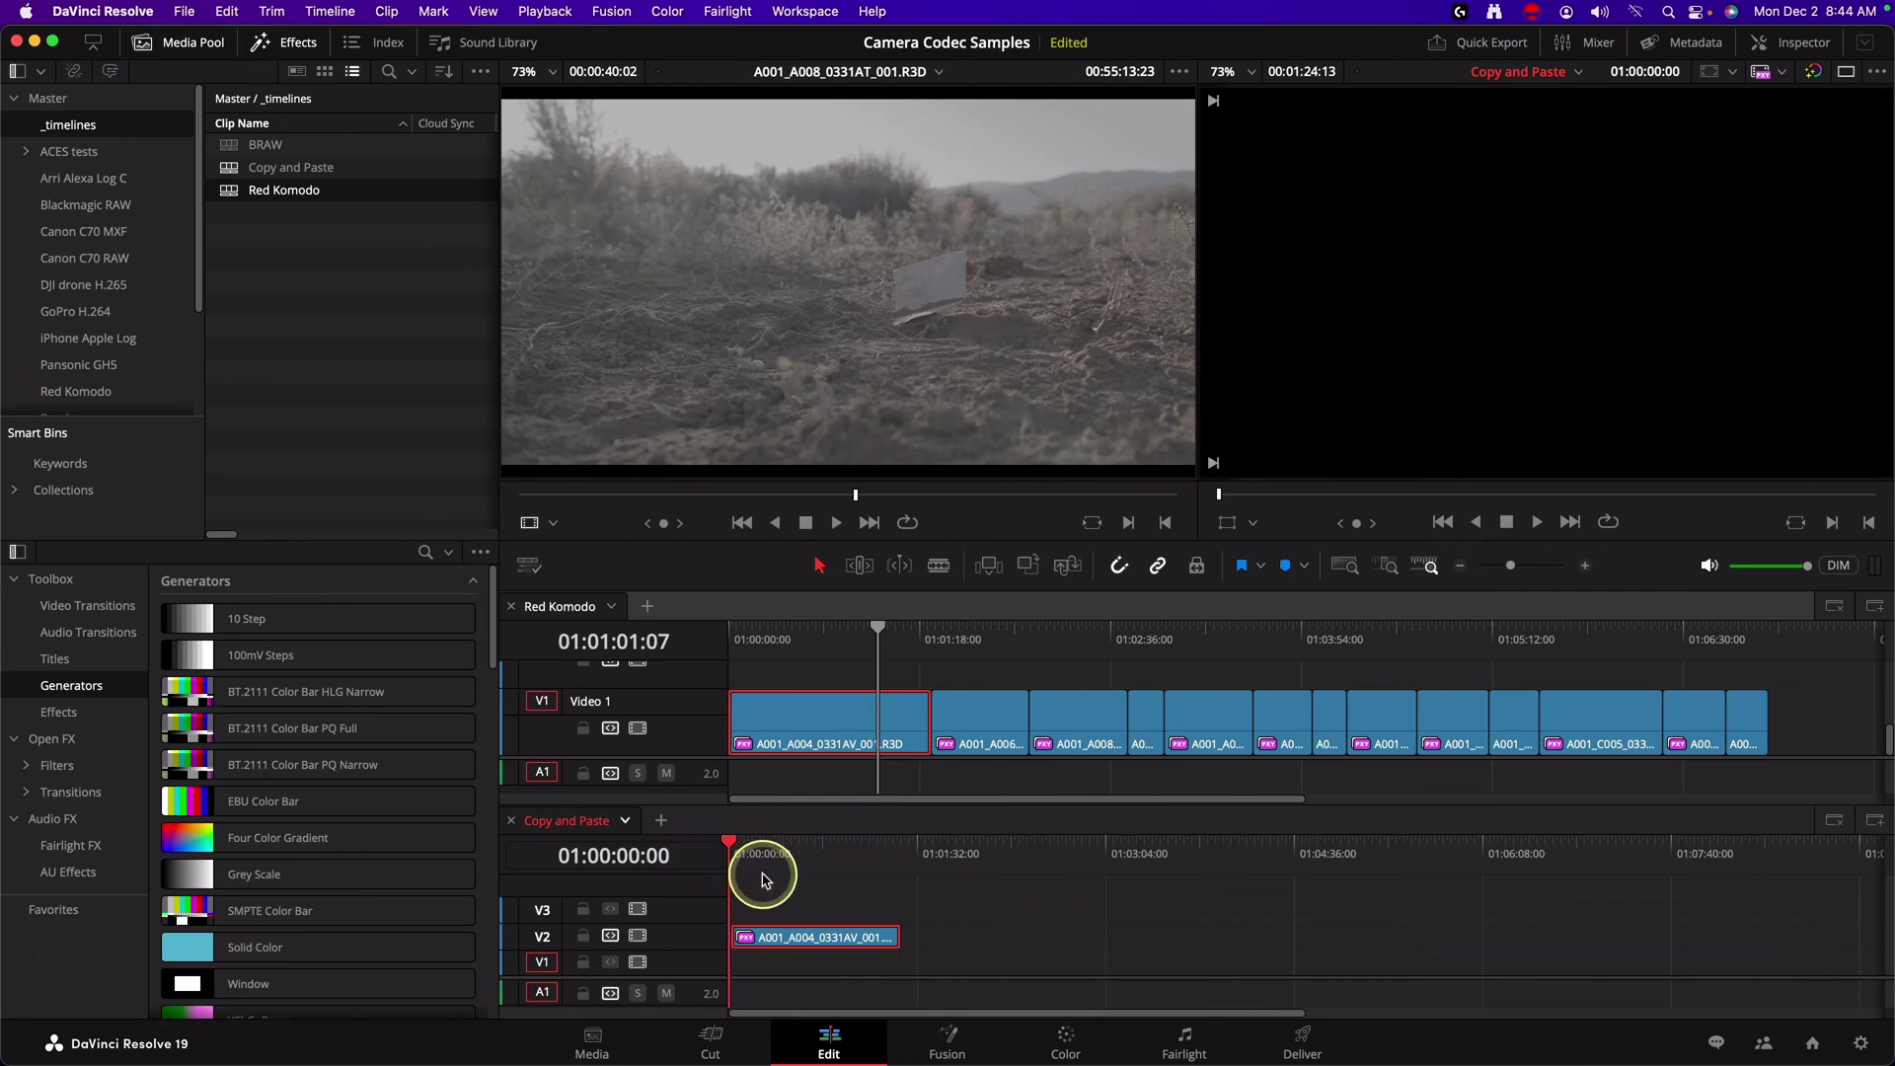
scroll(923, 866, "up", 2)
scroll(923, 867, "up", 5)
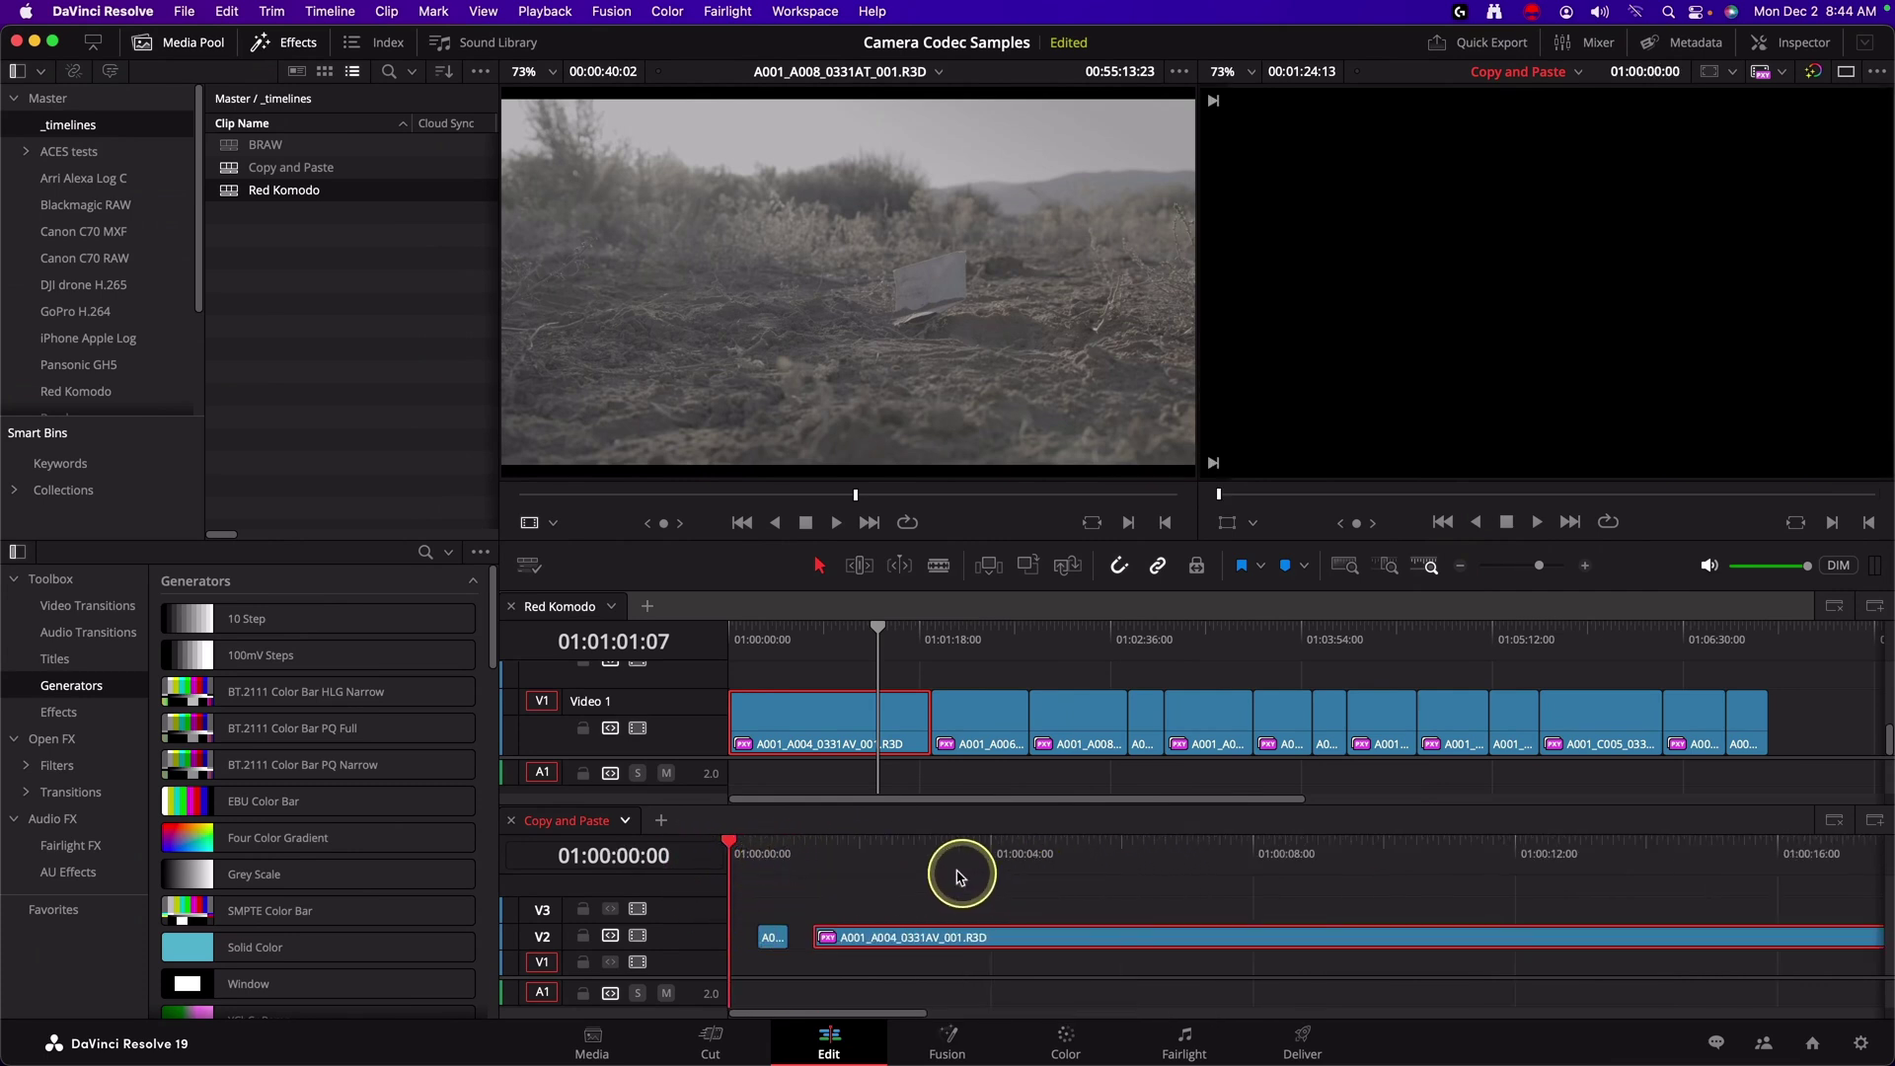
left_click_drag(868, 859, 950, 844)
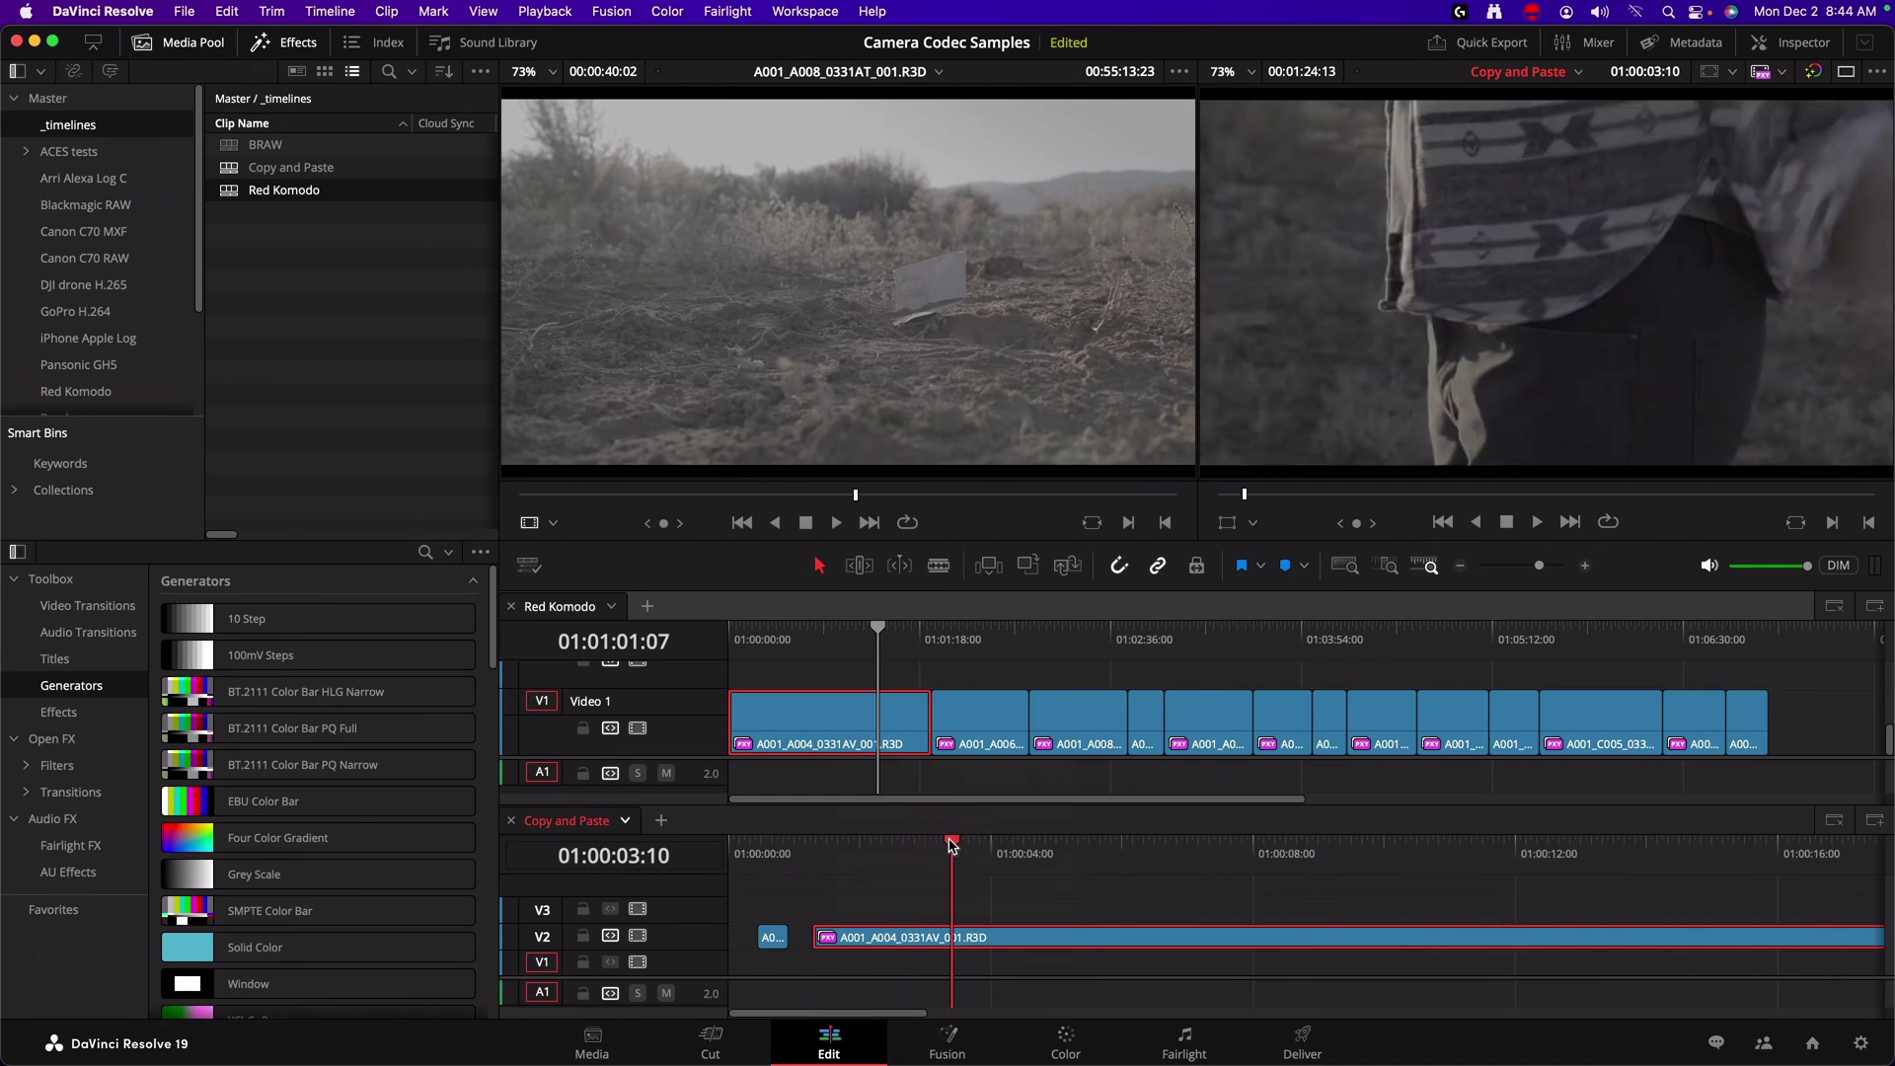
left_click_drag(804, 851, 772, 851)
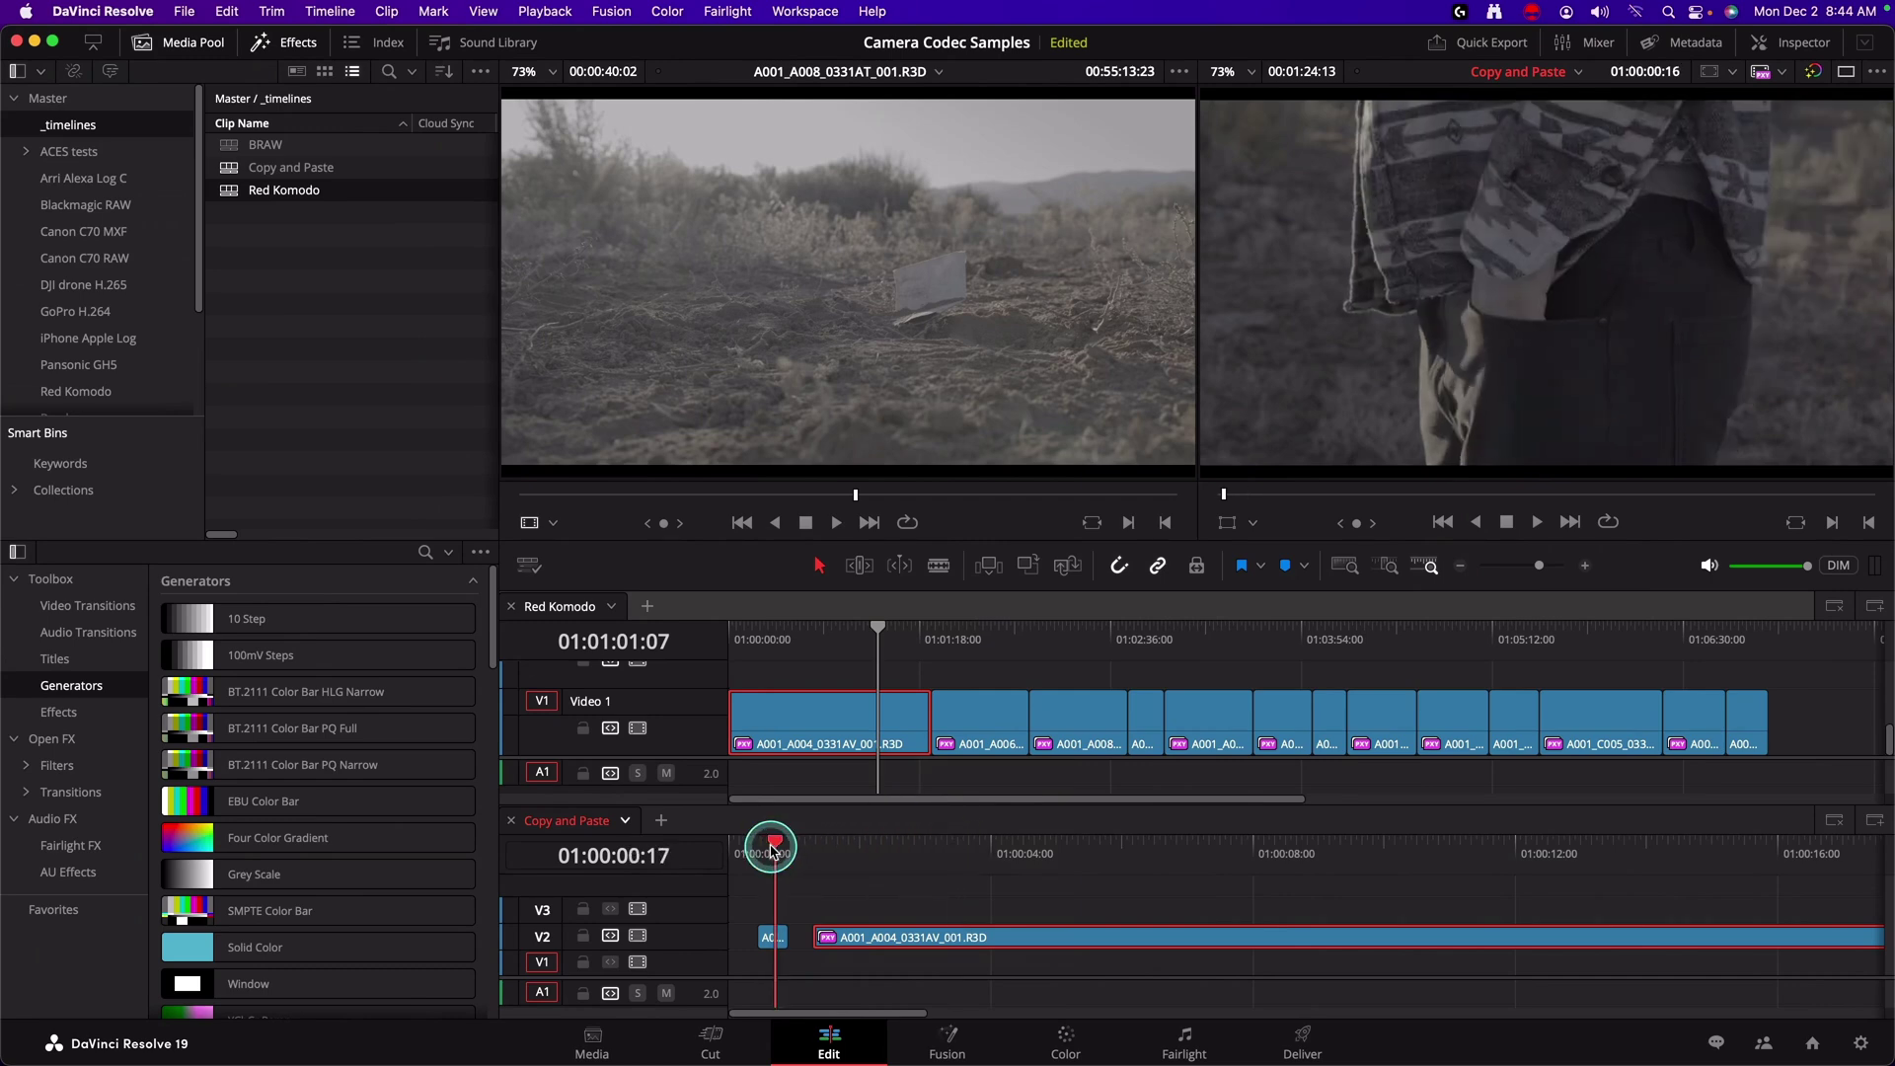